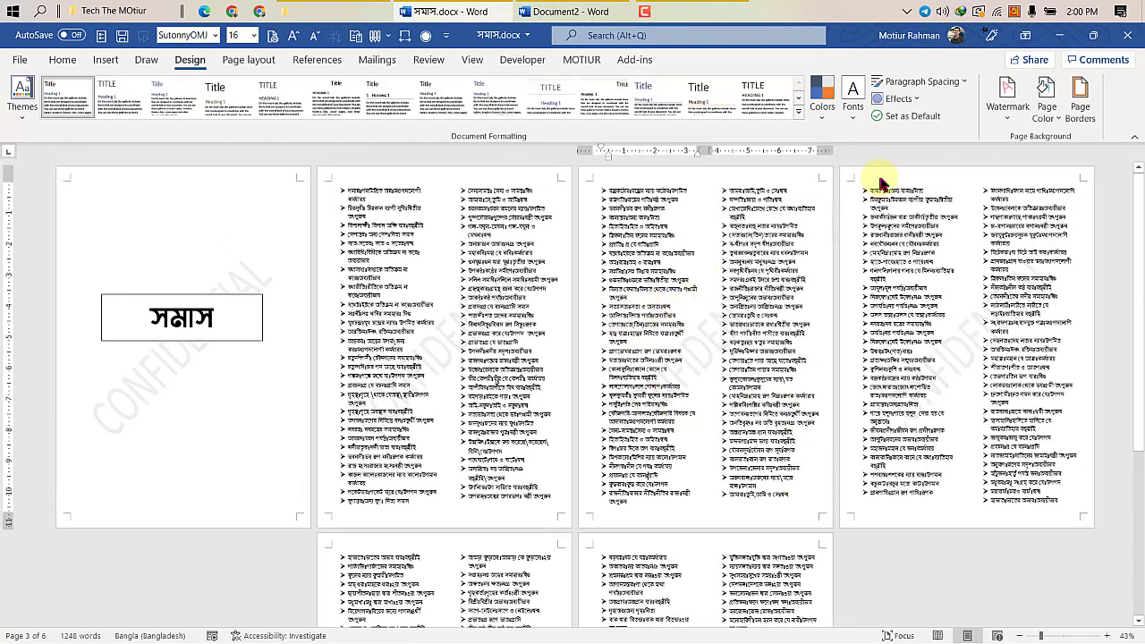
- Create a custom text watermark reading "Tech The Motiur" in a darker gray with the font "times new roaman"
{"action": "left_click", "coordinate": [1007, 97]}
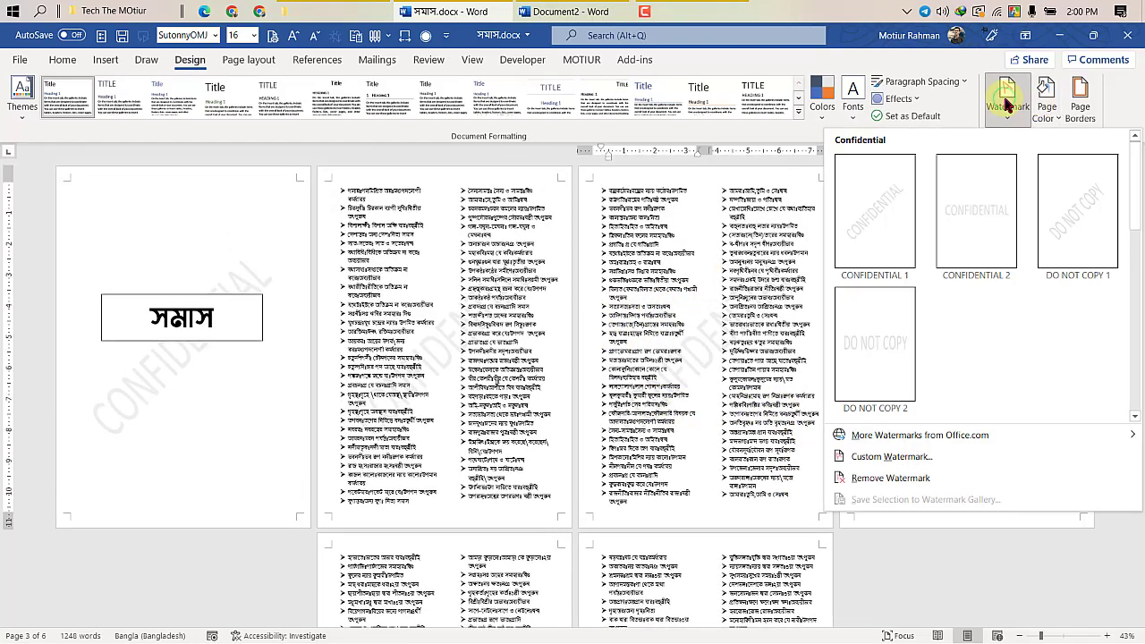
{"action": "left_click", "coordinate": [891, 457]}
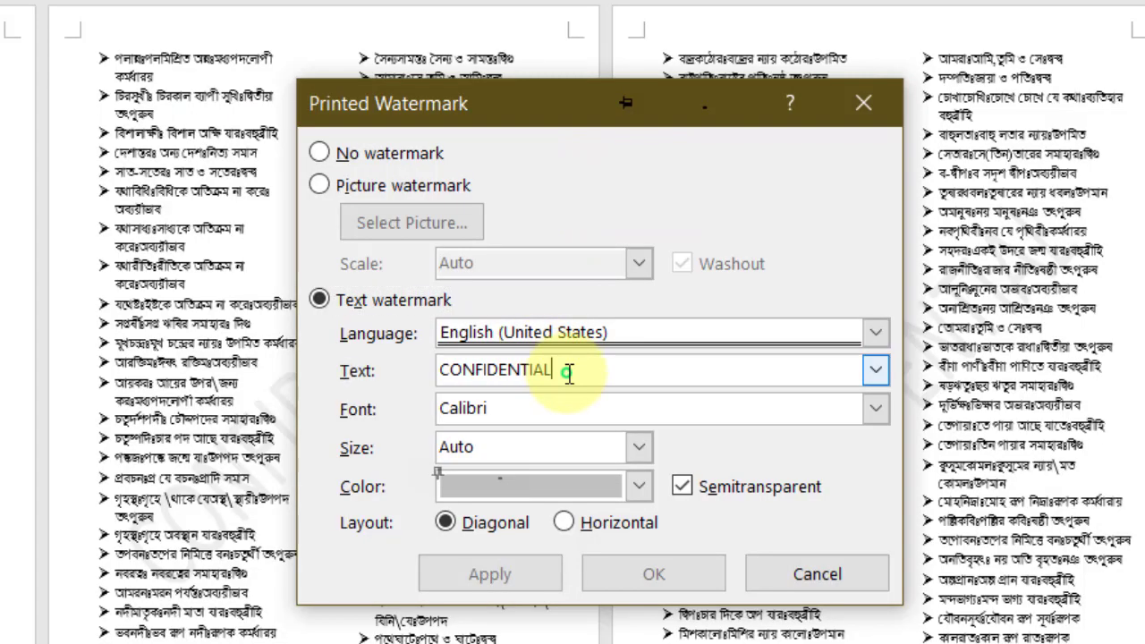
{"action": "left_click_drag", "start_coordinate": [543, 337], "coordinate": [488, 337]}
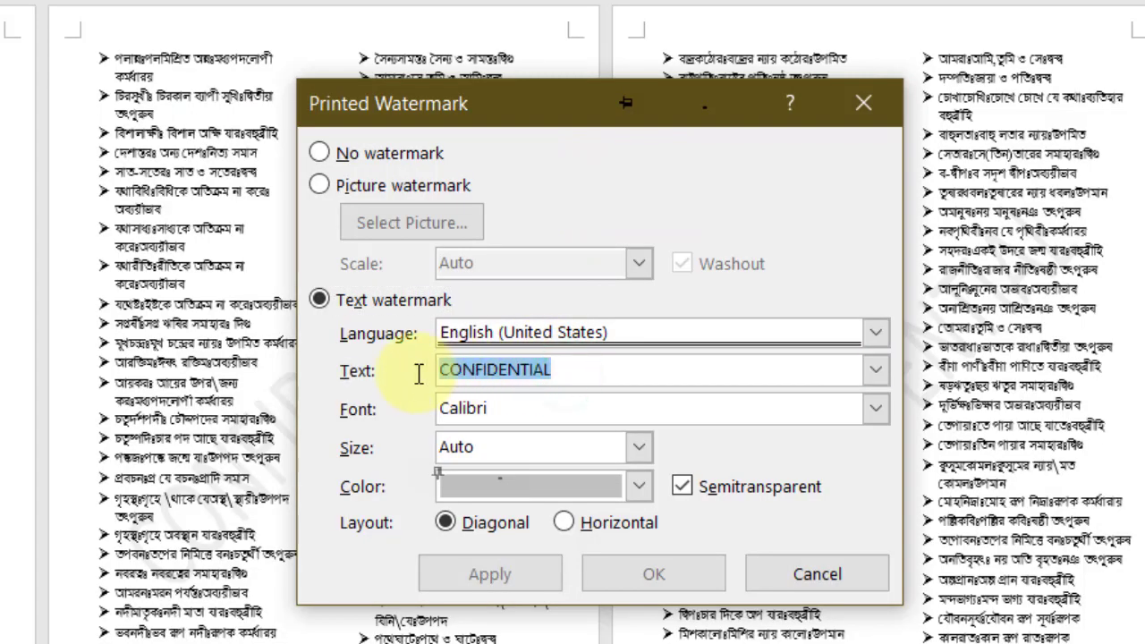
{"action": "key", "text": "BackSpace"}
{"action": "type", "text": "Tech The Motiur"}
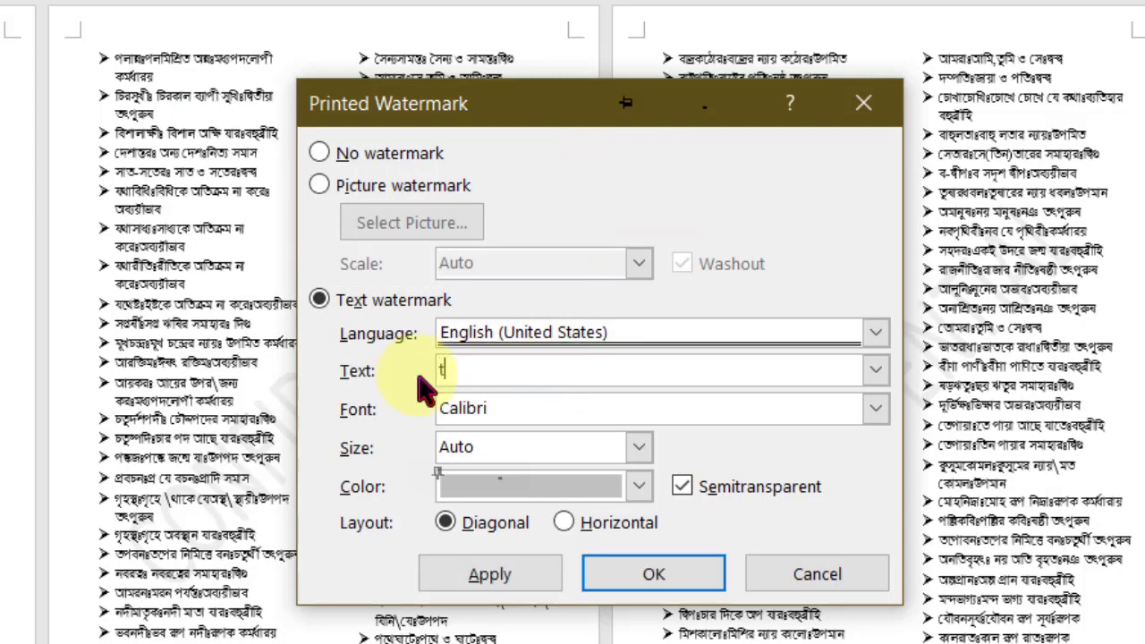
{"action": "left_click", "coordinate": [539, 487]}
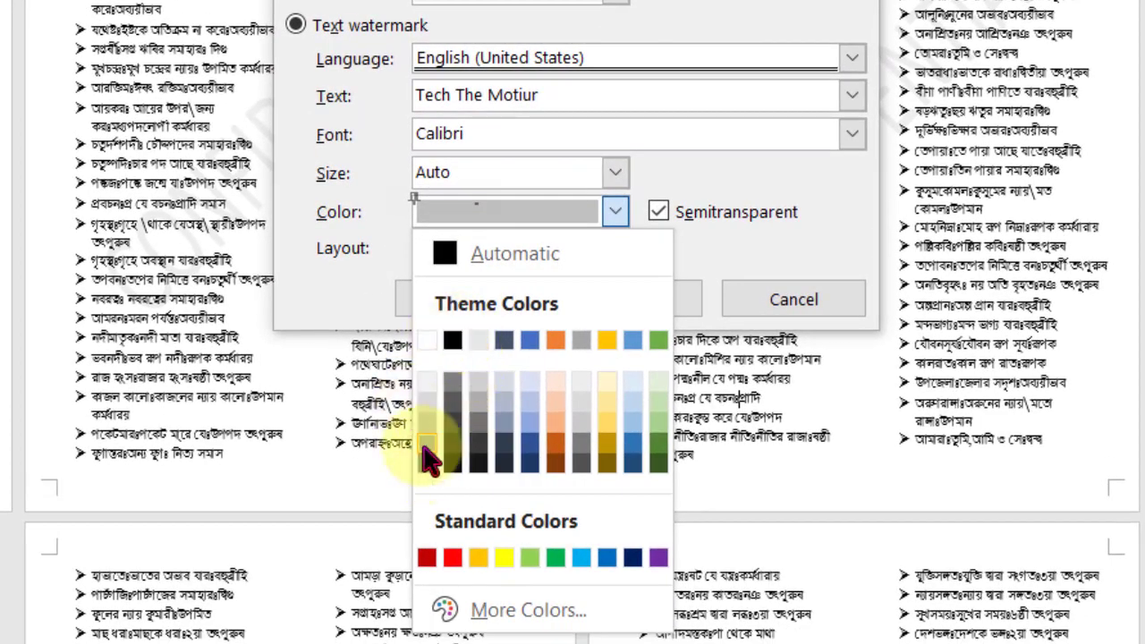
{"action": "left_click", "coordinate": [425, 450]}
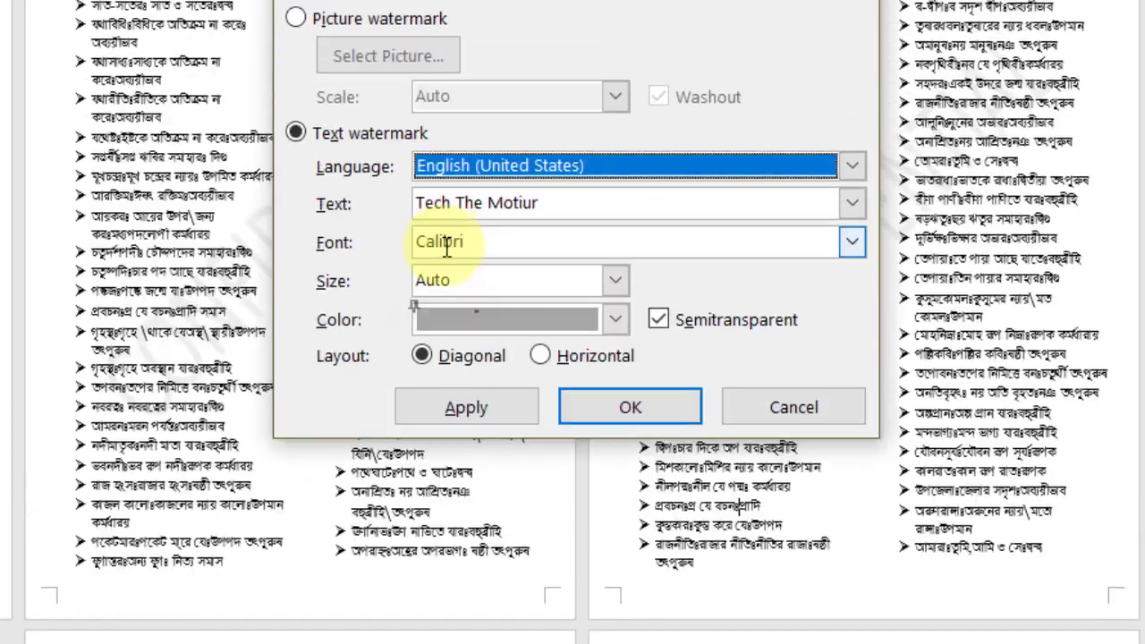
{"action": "left_click", "coordinate": [852, 308]}
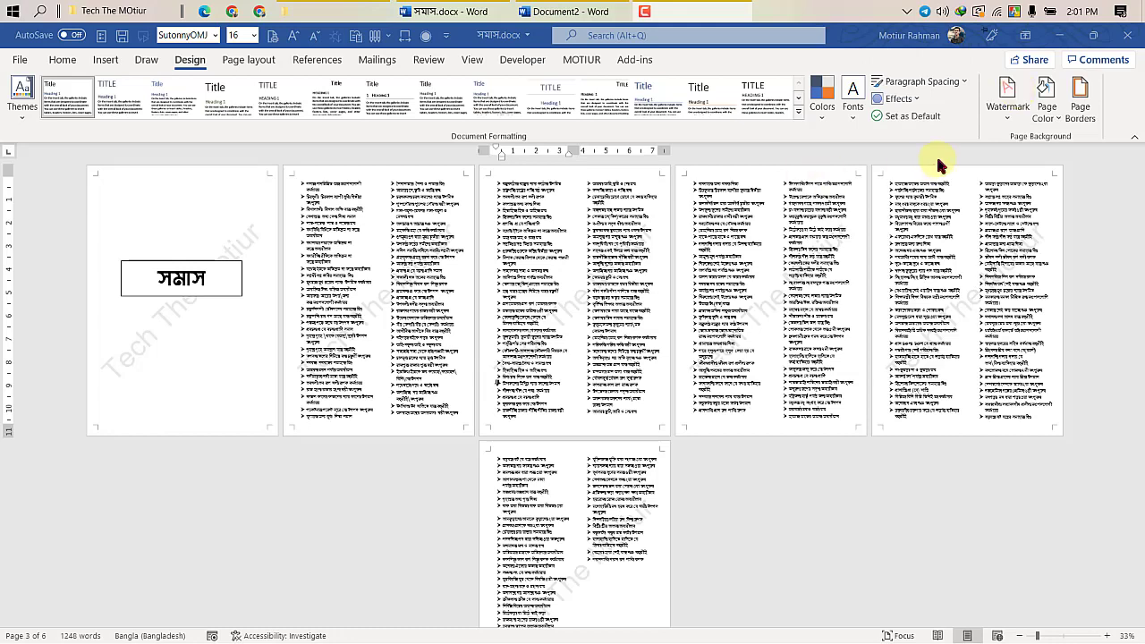
- Change the custom text watermark to size 54 in red and apply it to the document
{"action": "left_click", "coordinate": [1017, 93]}
{"action": "left_click", "coordinate": [892, 463]}
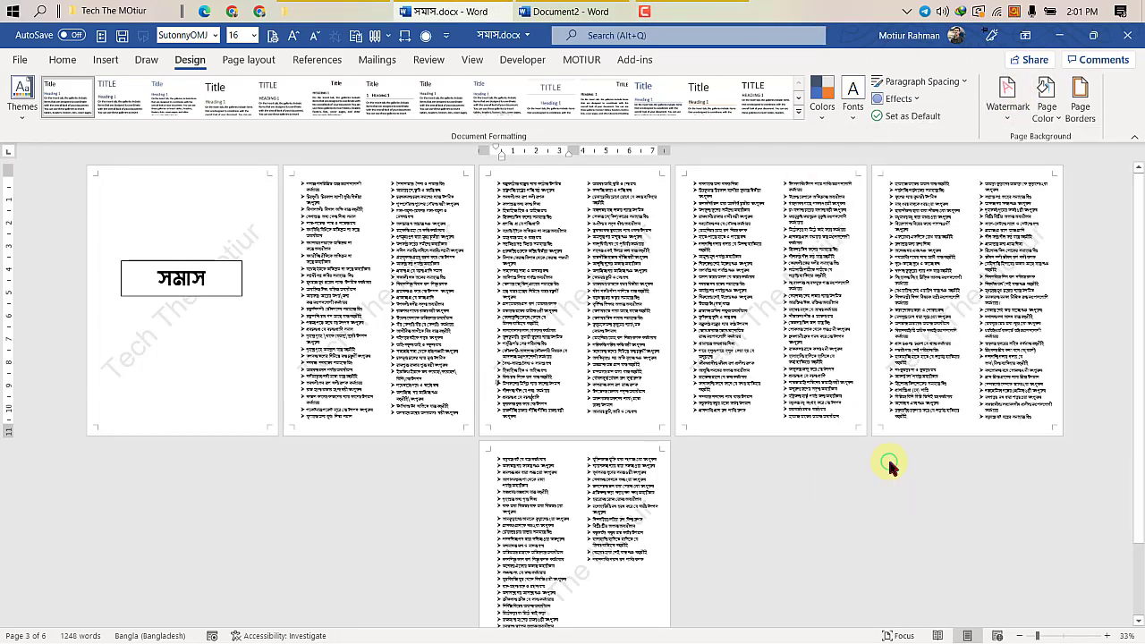
{"action": "left_click", "coordinate": [590, 371]}
{"action": "scroll", "coordinate": [536, 434], "scroll_direction": "down", "scroll_amount": 3}
{"action": "scroll", "coordinate": [537, 433], "scroll_direction": "up", "scroll_amount": 3}
{"action": "left_click", "coordinate": [506, 436]}
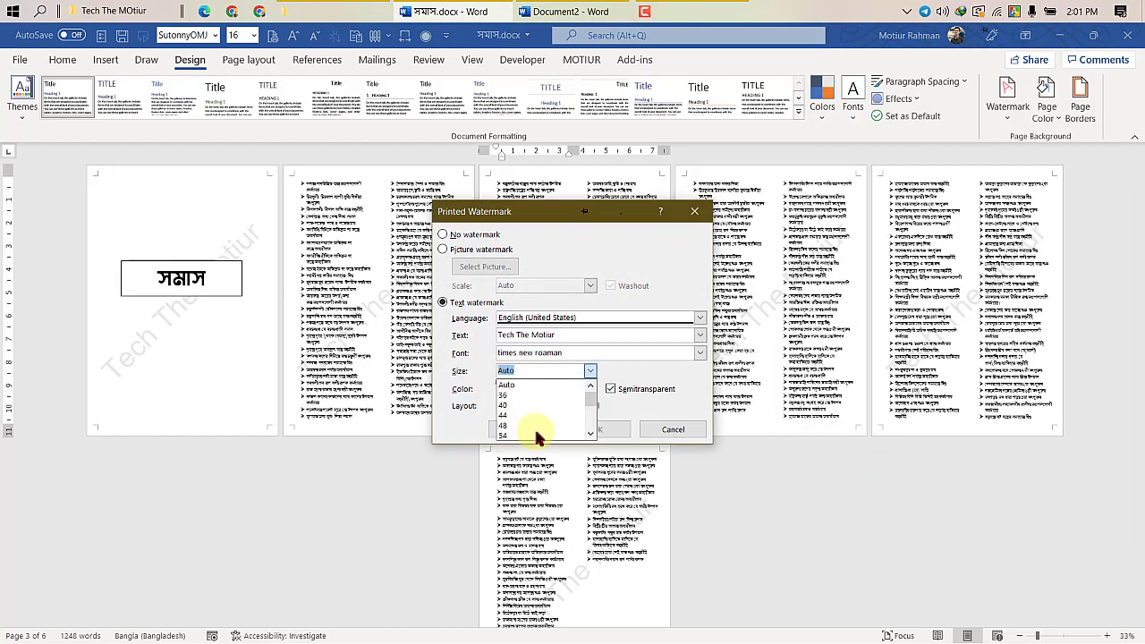
{"action": "left_click", "coordinate": [537, 435]}
{"action": "left_click", "coordinate": [590, 389]}
{"action": "left_click", "coordinate": [519, 549]}
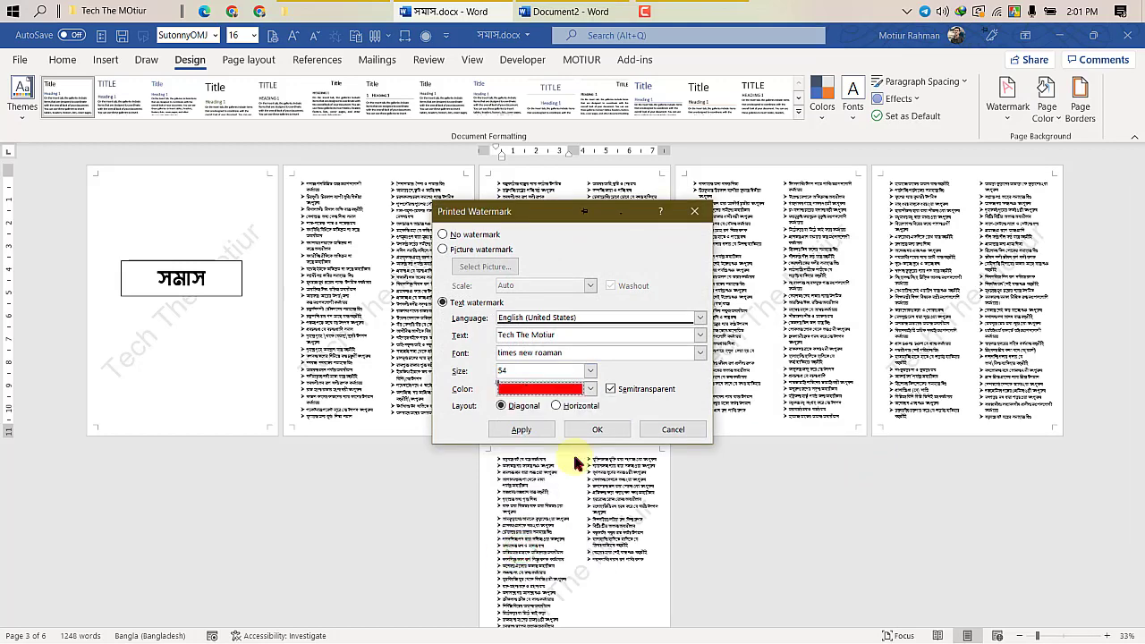
{"action": "left_click", "coordinate": [614, 429]}
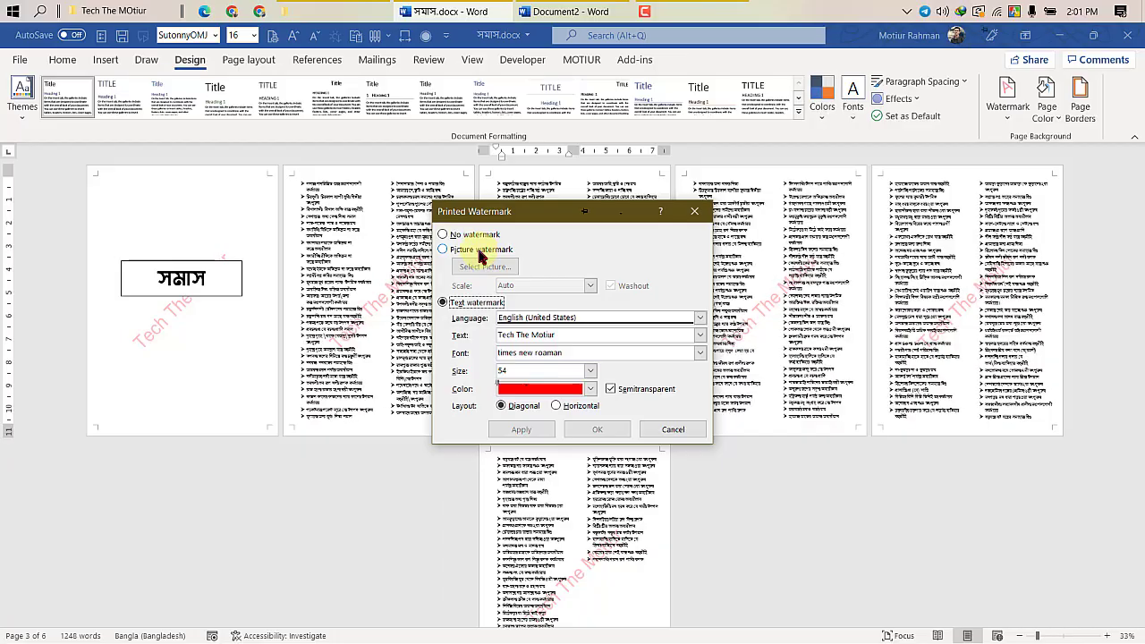
- Replace the text watermark with a picture watermark using IMG_0082 (1).JPG from the Best Photos folder
{"action": "left_click", "coordinate": [479, 252]}
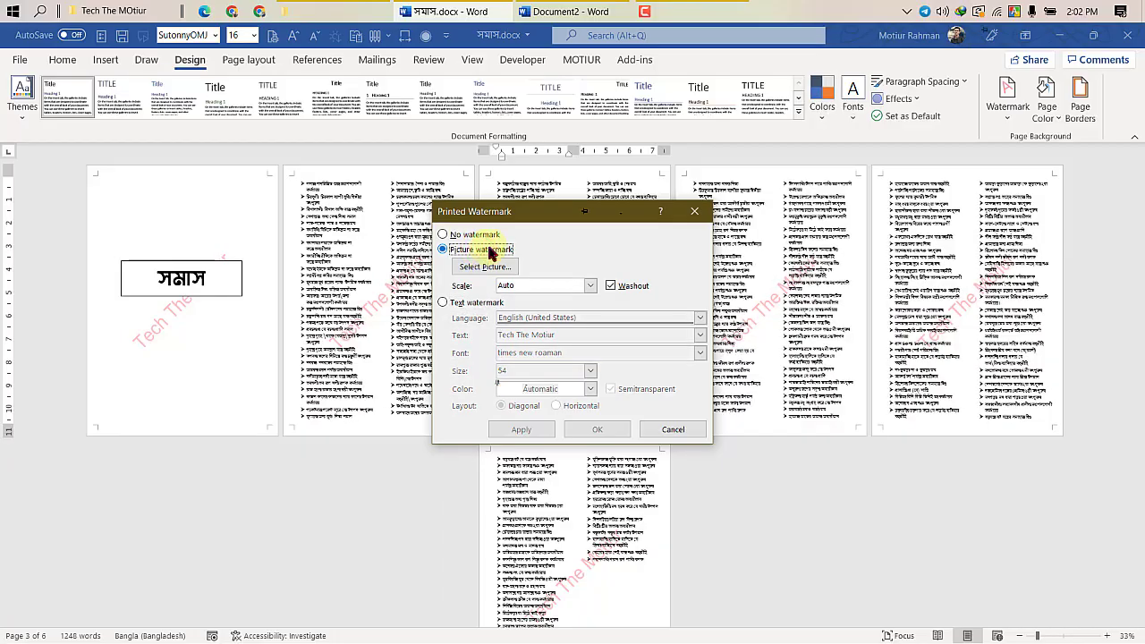
{"action": "left_click", "coordinate": [499, 270]}
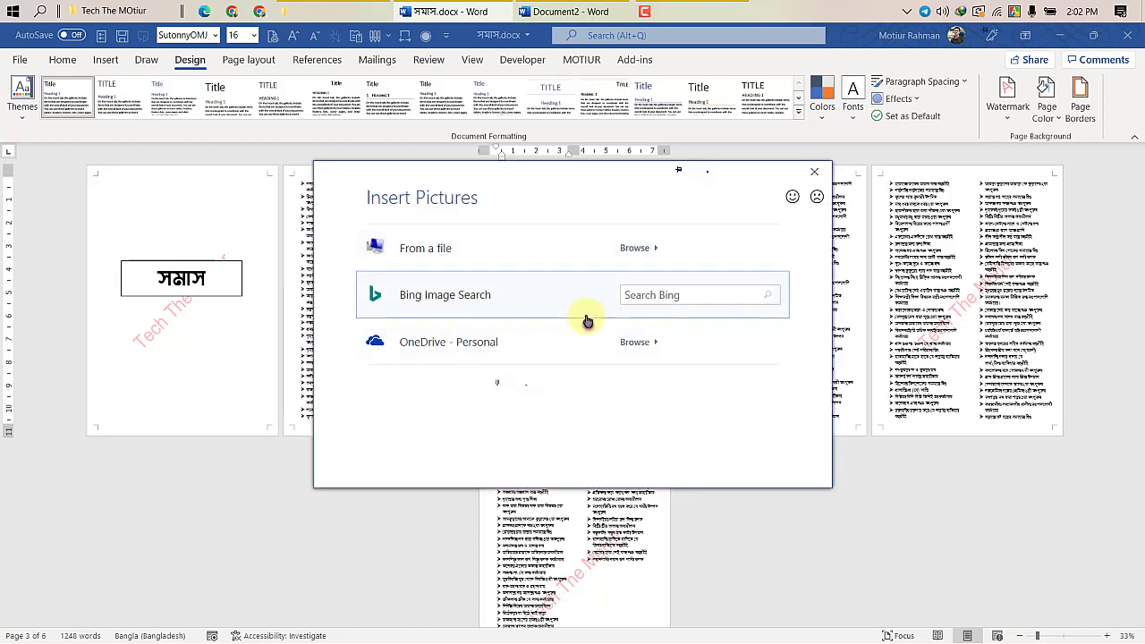
{"action": "left_click", "coordinate": [439, 250]}
{"action": "double_click", "coordinate": [462, 255]}
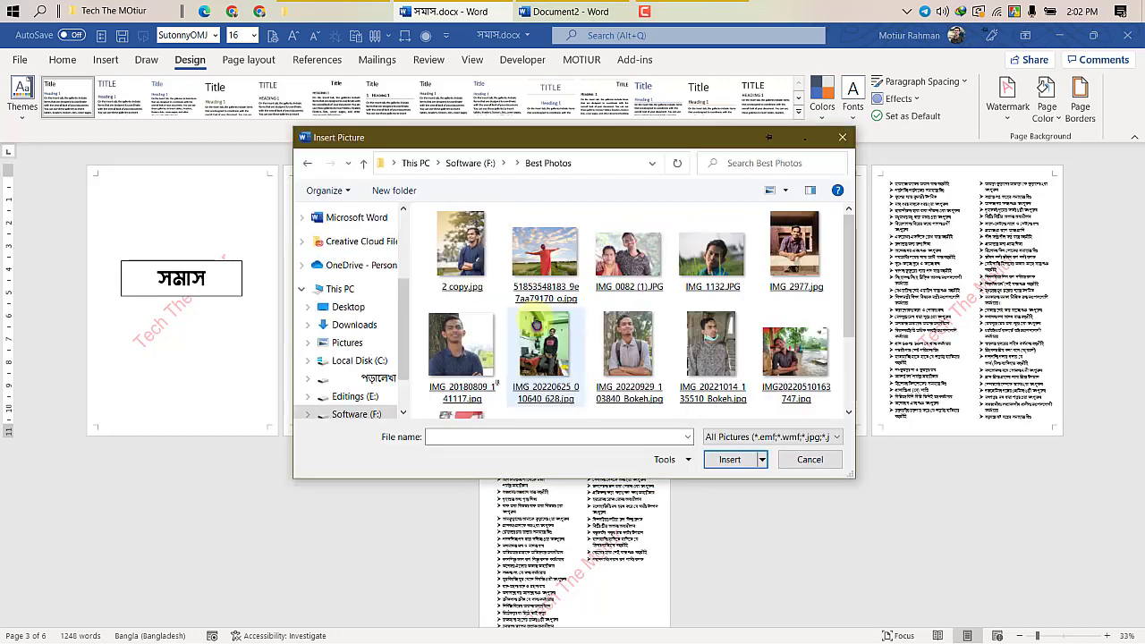
{"action": "double_click", "coordinate": [628, 265]}
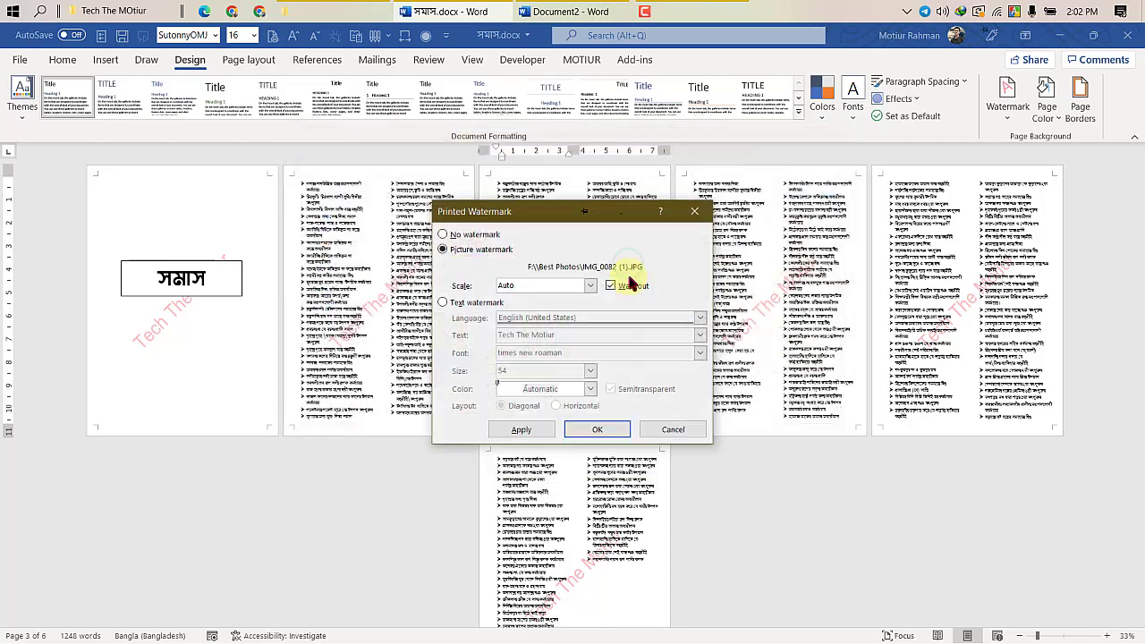
{"action": "left_click", "coordinate": [604, 428]}
{"action": "scroll", "coordinate": [208, 341], "scroll_direction": "up", "scroll_amount": 3}
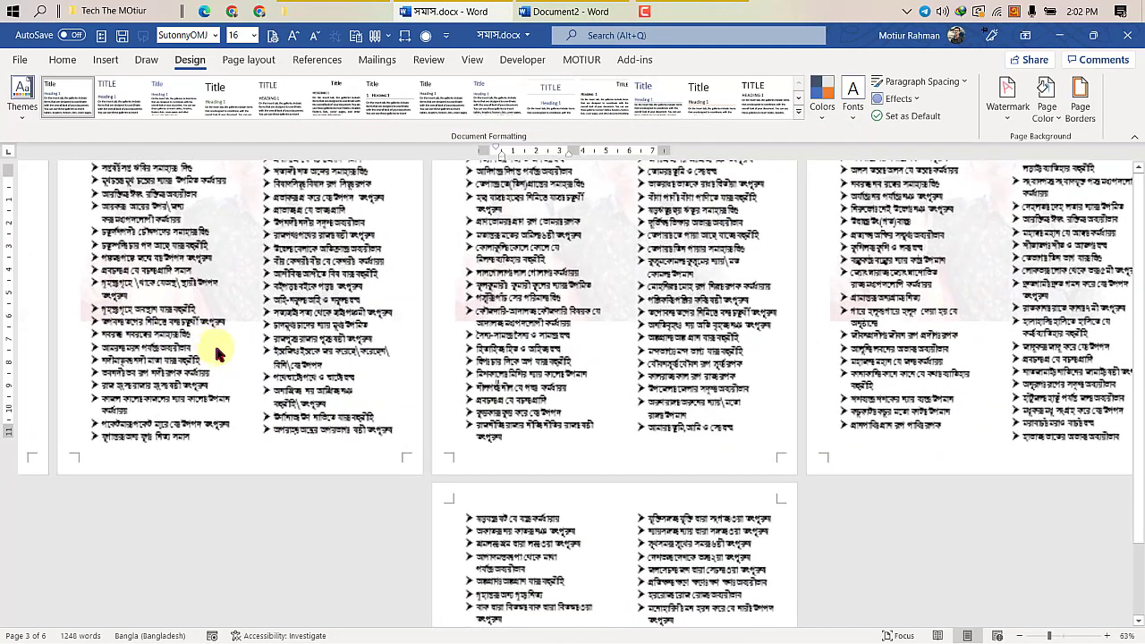
{"action": "scroll", "coordinate": [231, 365], "scroll_direction": "down", "scroll_amount": 2}
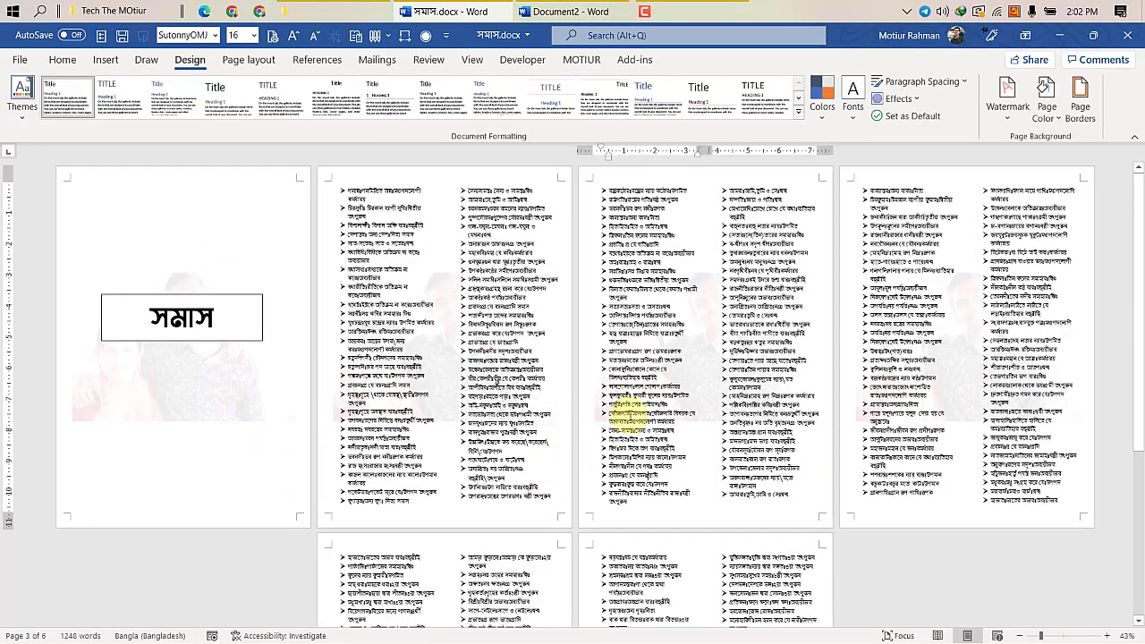
{"action": "scroll", "coordinate": [628, 417], "scroll_direction": "down", "scroll_amount": 5}
{"action": "scroll", "coordinate": [631, 414], "scroll_direction": "up", "scroll_amount": 5}
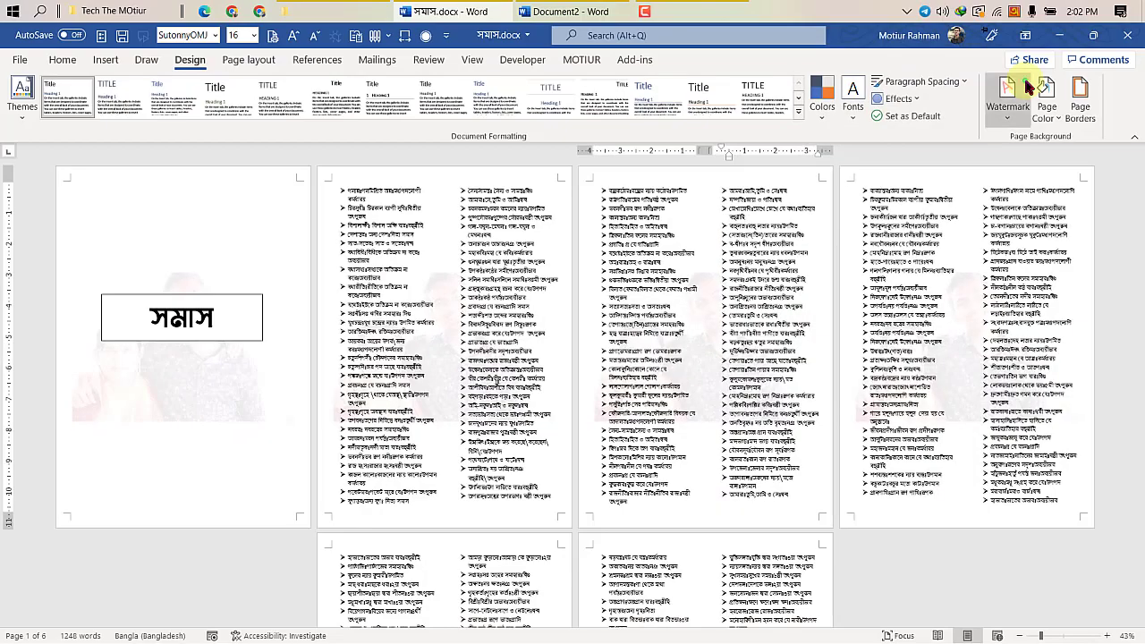
- Remove the picture watermark and apply the preset DO NOT COPY 1 watermark, checking it across the pages
{"action": "left_click", "coordinate": [1028, 86]}
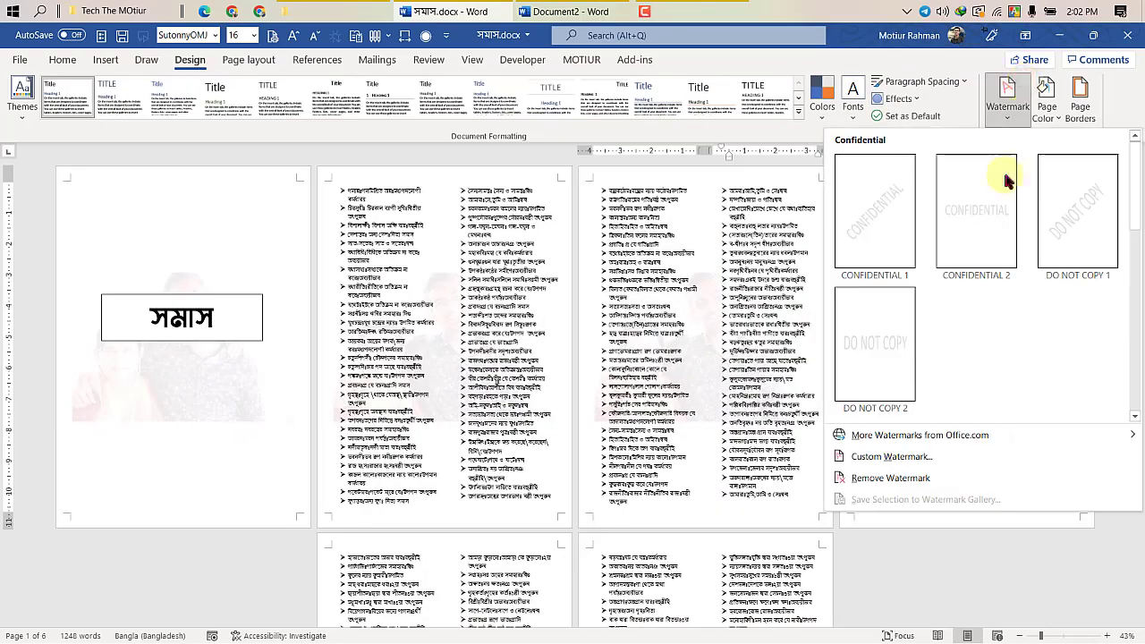
{"action": "left_click", "coordinate": [881, 475]}
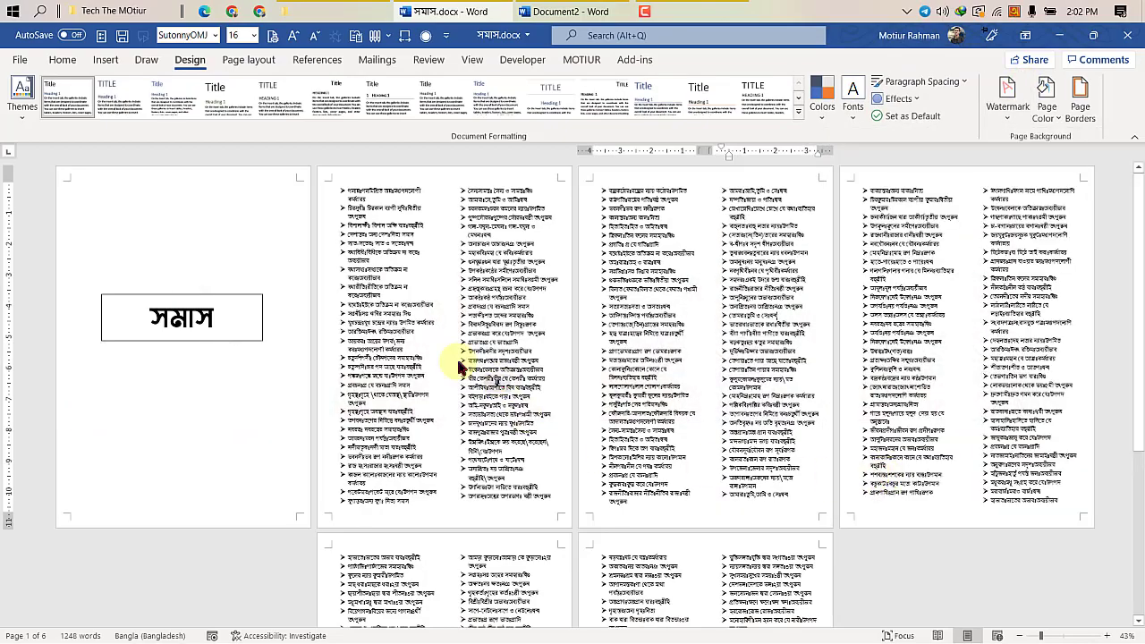
{"action": "left_click", "coordinate": [1007, 100]}
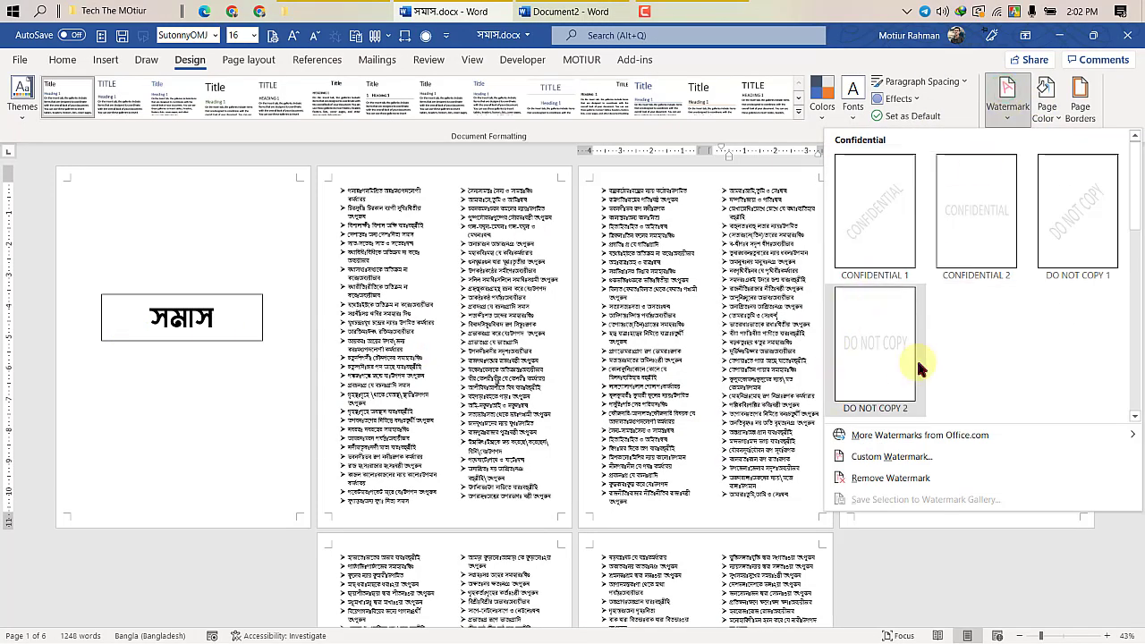
{"action": "left_click", "coordinate": [1071, 215]}
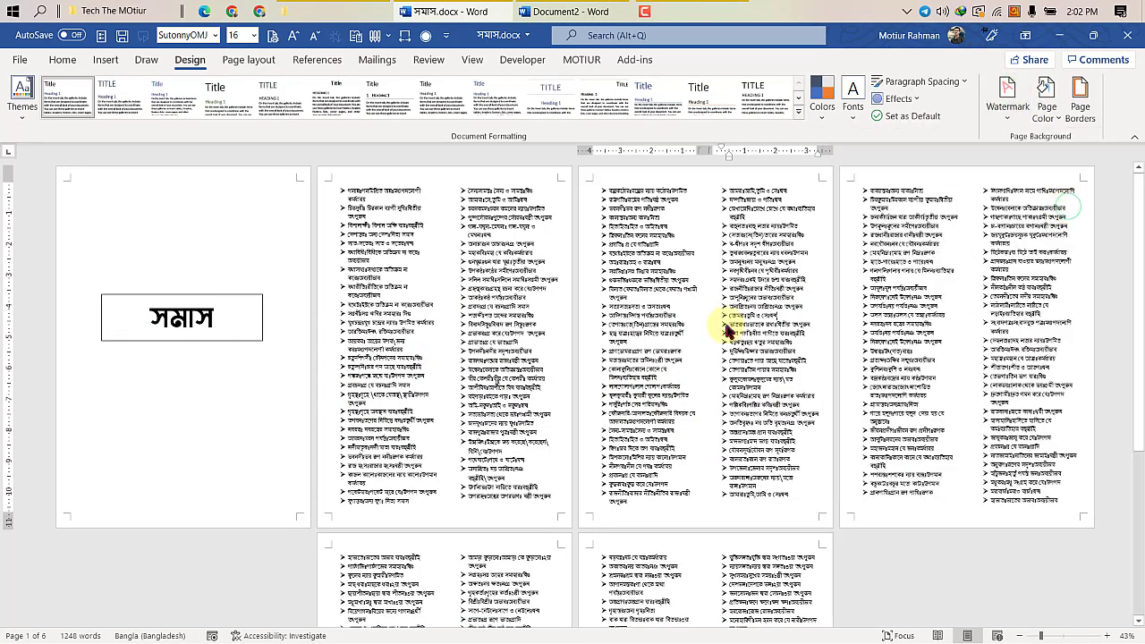
{"action": "scroll", "coordinate": [251, 306], "scroll_direction": "down", "scroll_amount": 2}
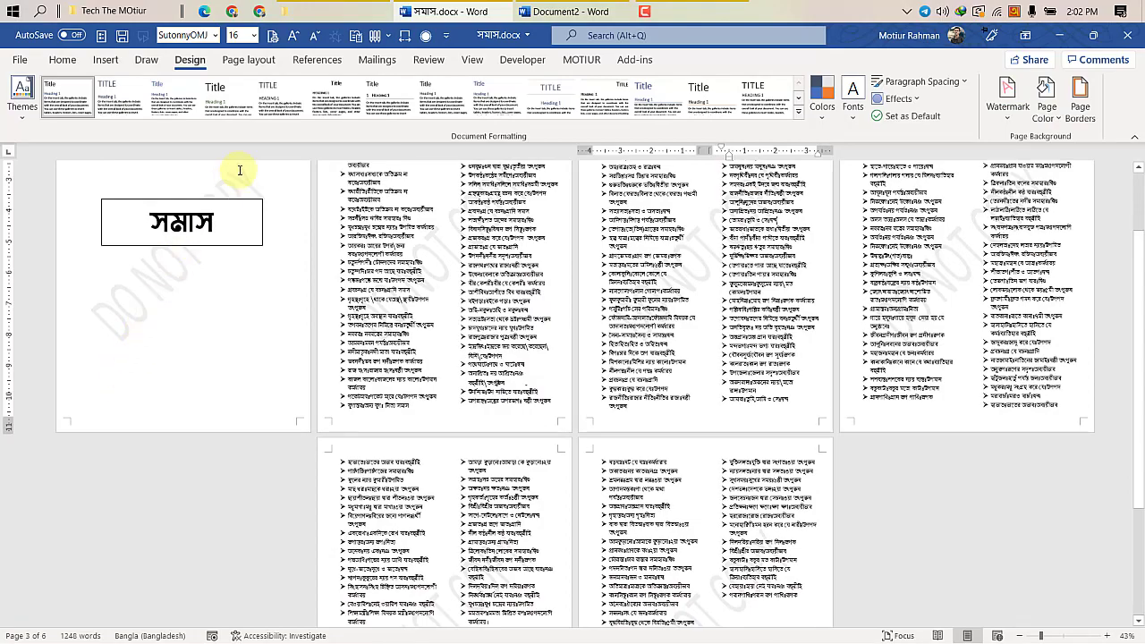
{"action": "scroll", "coordinate": [223, 305], "scroll_direction": "up", "scroll_amount": 2}
{"action": "scroll", "coordinate": [242, 350], "scroll_direction": "up", "scroll_amount": 1}
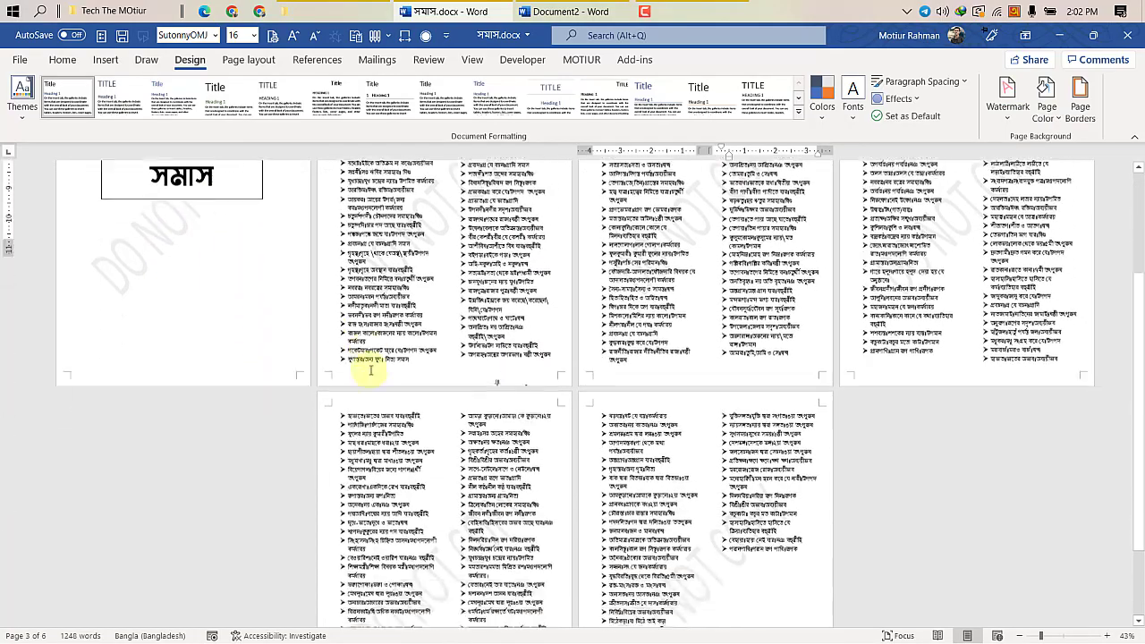
- Remove the DO NOT COPY watermark and apply the preset CONFIDENTIAL 1 watermark
{"action": "left_click", "coordinate": [1007, 97]}
{"action": "mouse_move", "coordinate": [953, 439]}
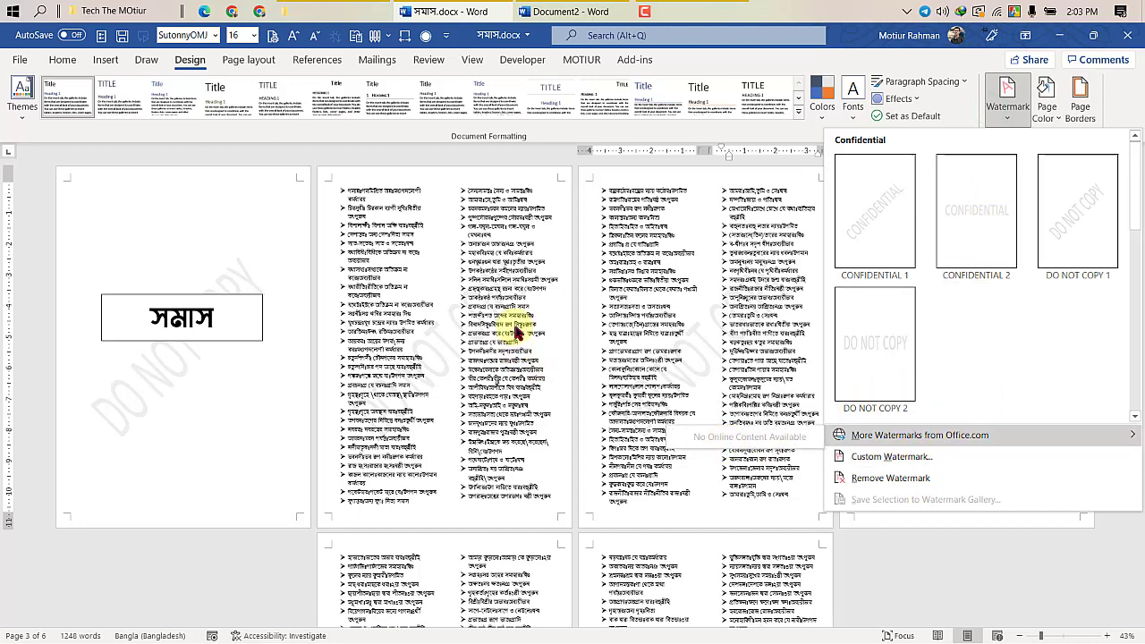
{"action": "left_click", "coordinate": [948, 478]}
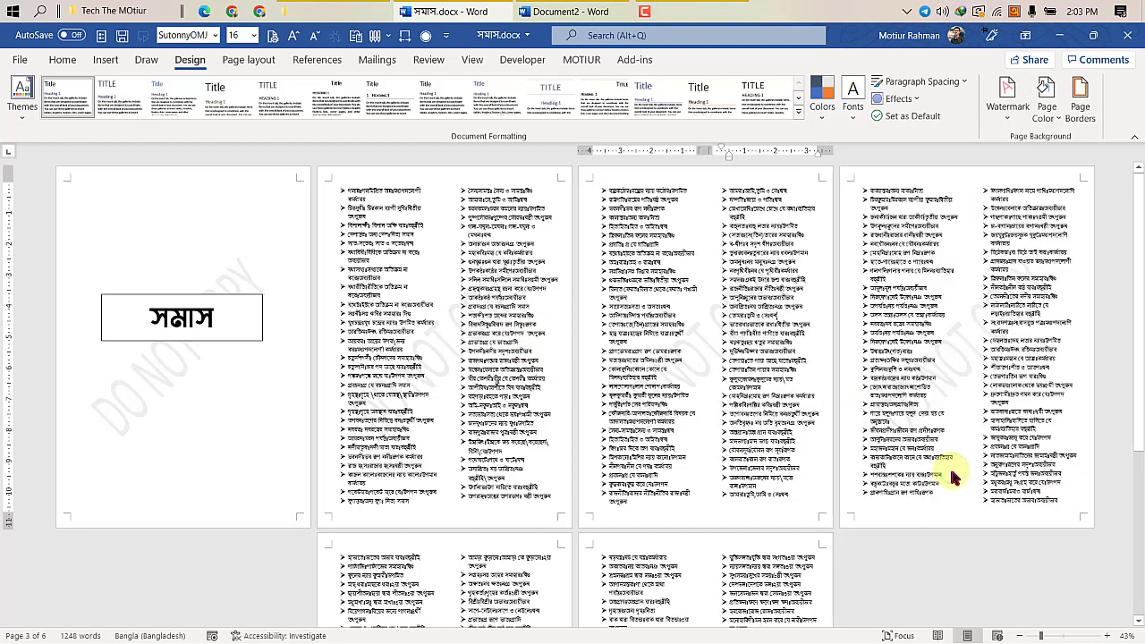
{"action": "left_click", "coordinate": [1004, 93]}
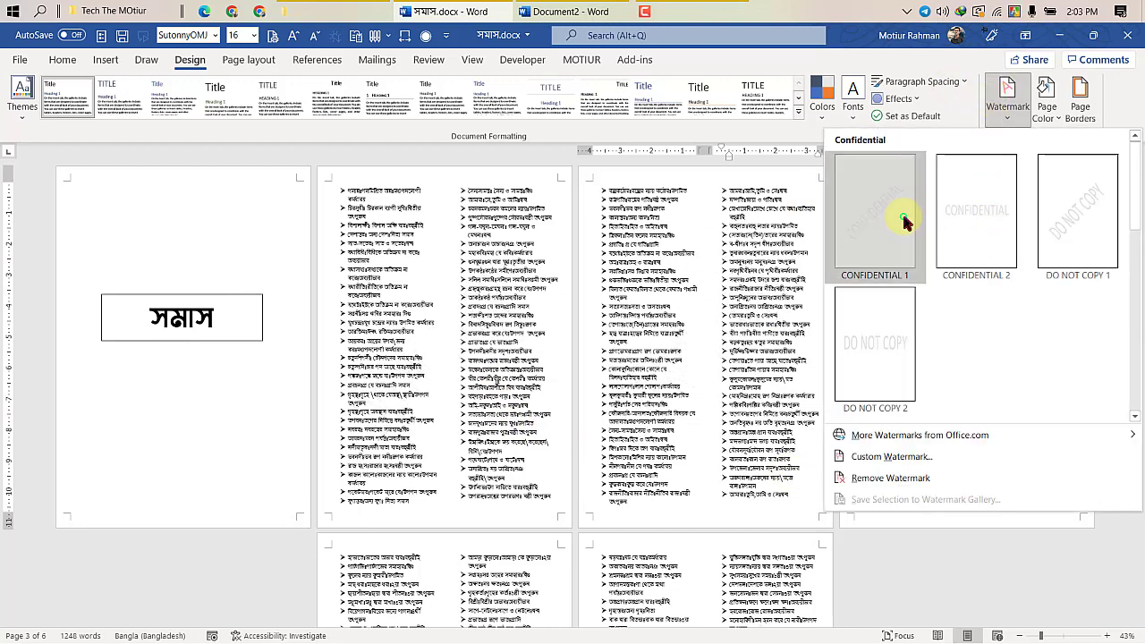
{"action": "left_click", "coordinate": [875, 215]}
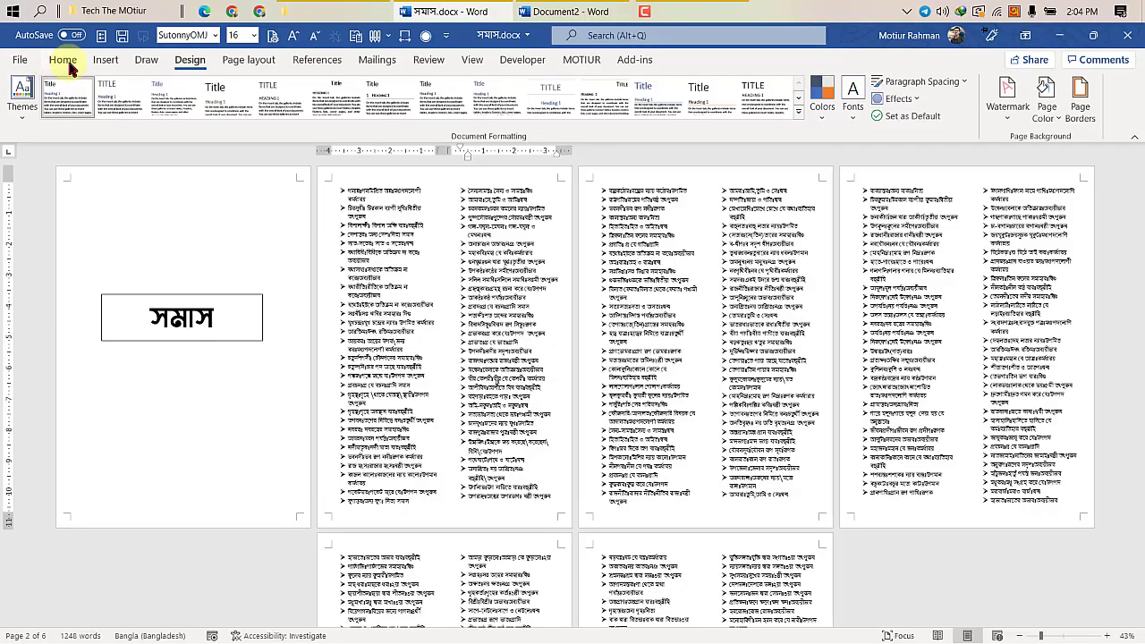
- Insert a text box in the second column of page 2 and replace its contents with "Tech the Motiur"
{"action": "left_click", "coordinate": [65, 61]}
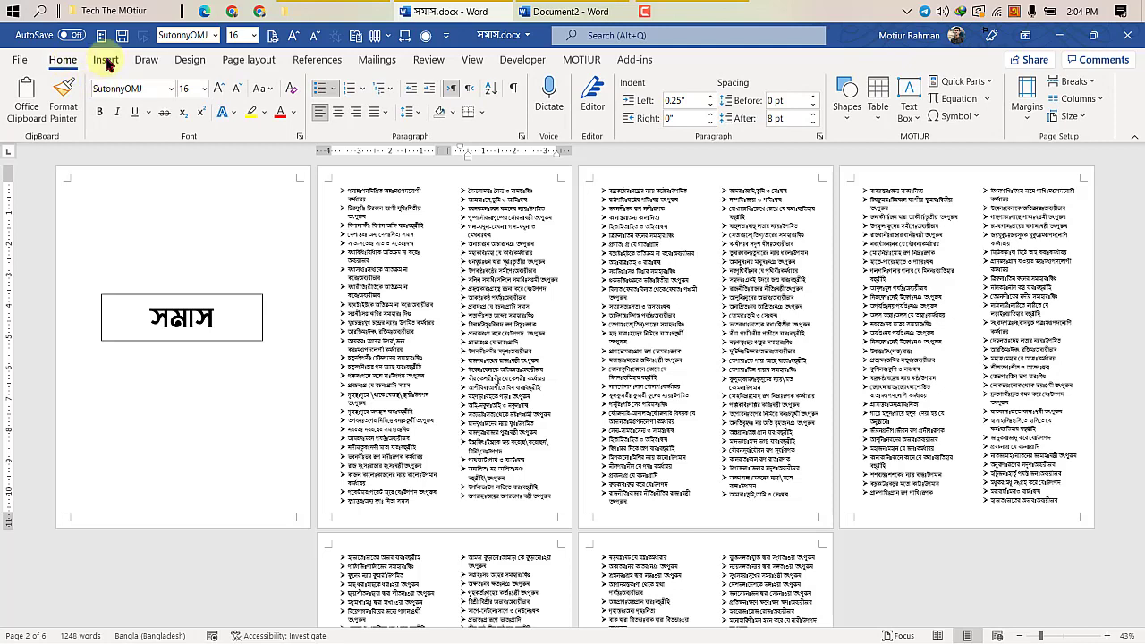
{"action": "left_click", "coordinate": [106, 61]}
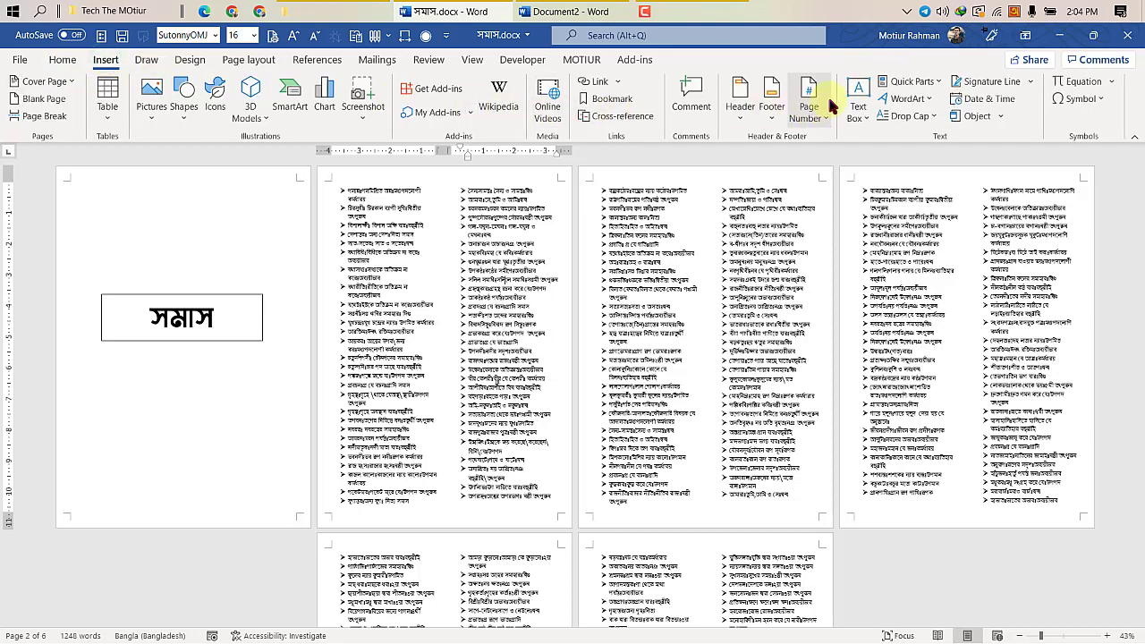
{"action": "left_click", "coordinate": [855, 86]}
{"action": "left_click", "coordinate": [864, 176]}
{"action": "left_click_drag", "start_coordinate": [864, 220], "coordinate": [523, 315]}
{"action": "key", "text": "Delete"}
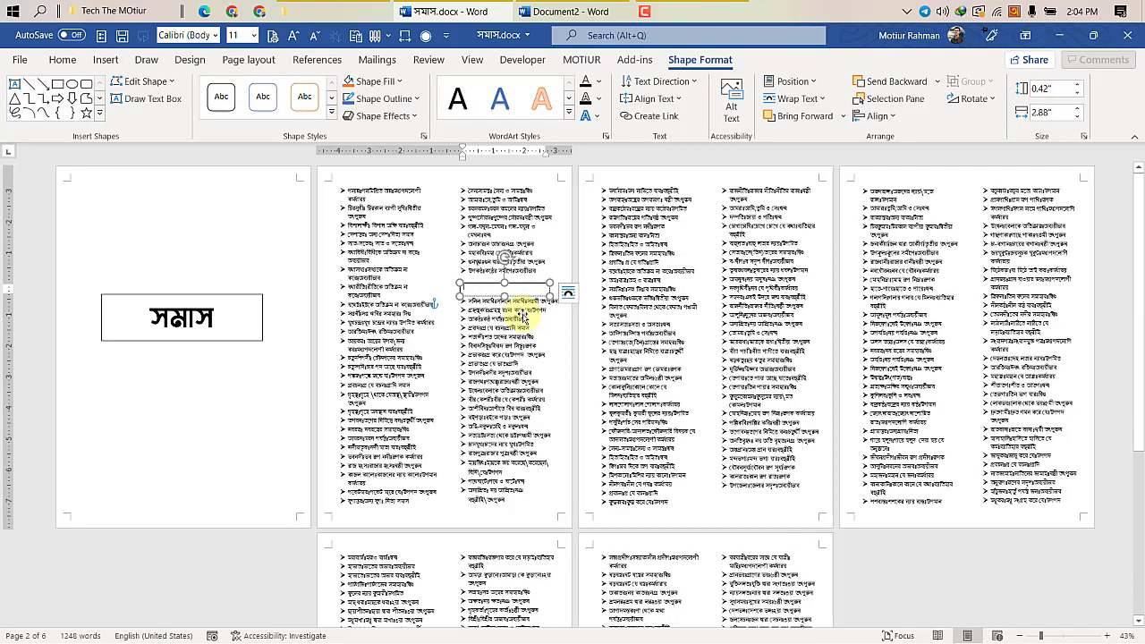
{"action": "type", "text": "স"}
{"action": "key", "text": "BackSpace"}
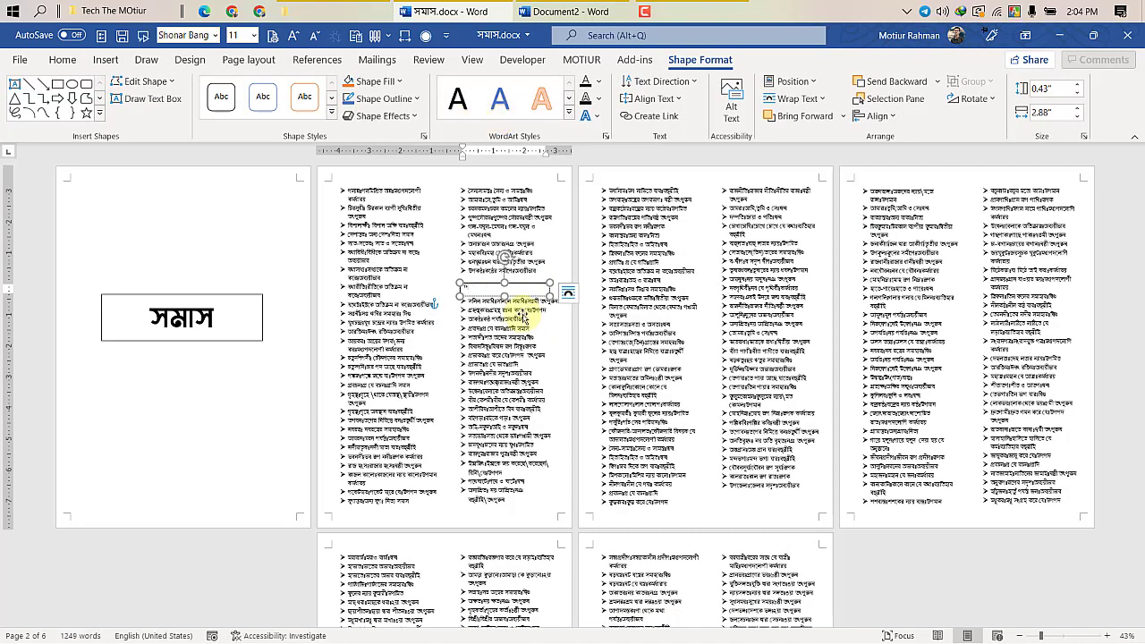
{"action": "type", "text": "Tech the Motiur"}
- Enlarge all of the text box's text to 110 pt and set the box's wrapping to behind text
{"action": "key", "text": "ctrl+a"}
{"action": "left_click", "coordinate": [292, 37]}
{"action": "left_click", "coordinate": [292, 36]}
{"action": "left_click", "coordinate": [293, 37]}
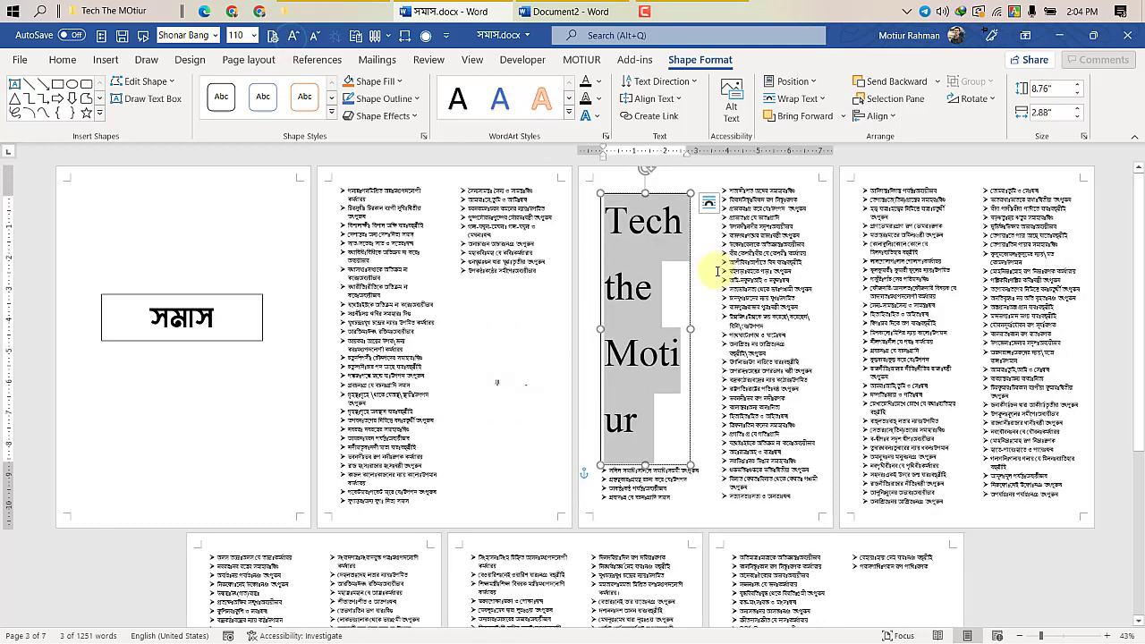
{"action": "left_click", "coordinate": [710, 204]}
{"action": "left_click", "coordinate": [785, 344]}
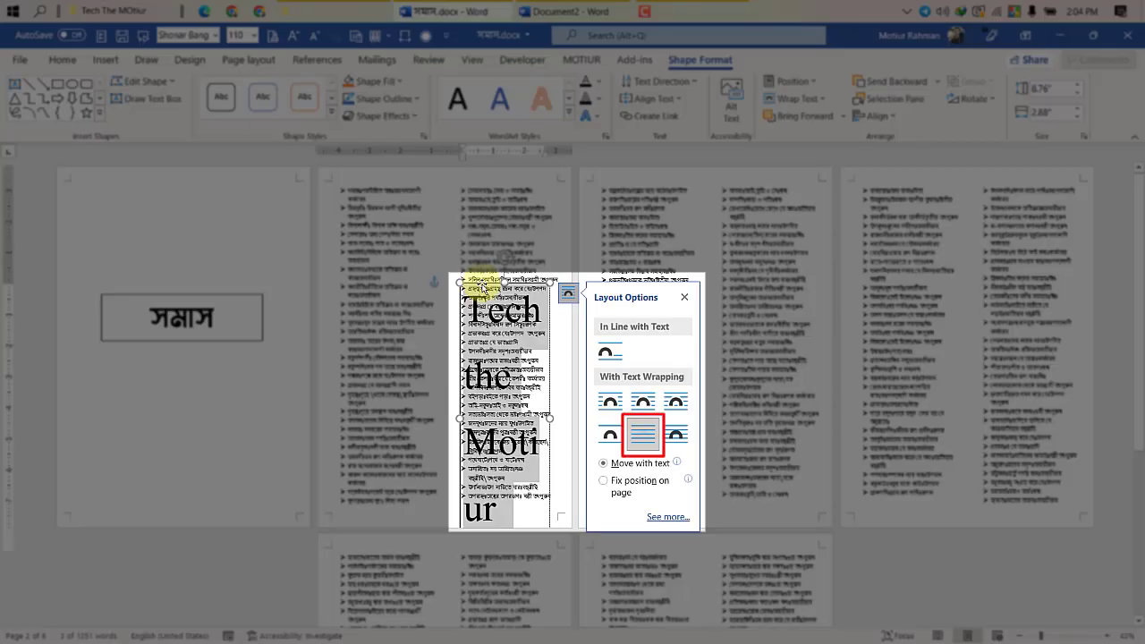
- Move the text box onto the cover page and widen it to about 11.92 inches
{"action": "left_click_drag", "start_coordinate": [481, 283], "coordinate": [184, 259]}
{"action": "left_click_drag", "start_coordinate": [253, 394], "coordinate": [469, 394]}
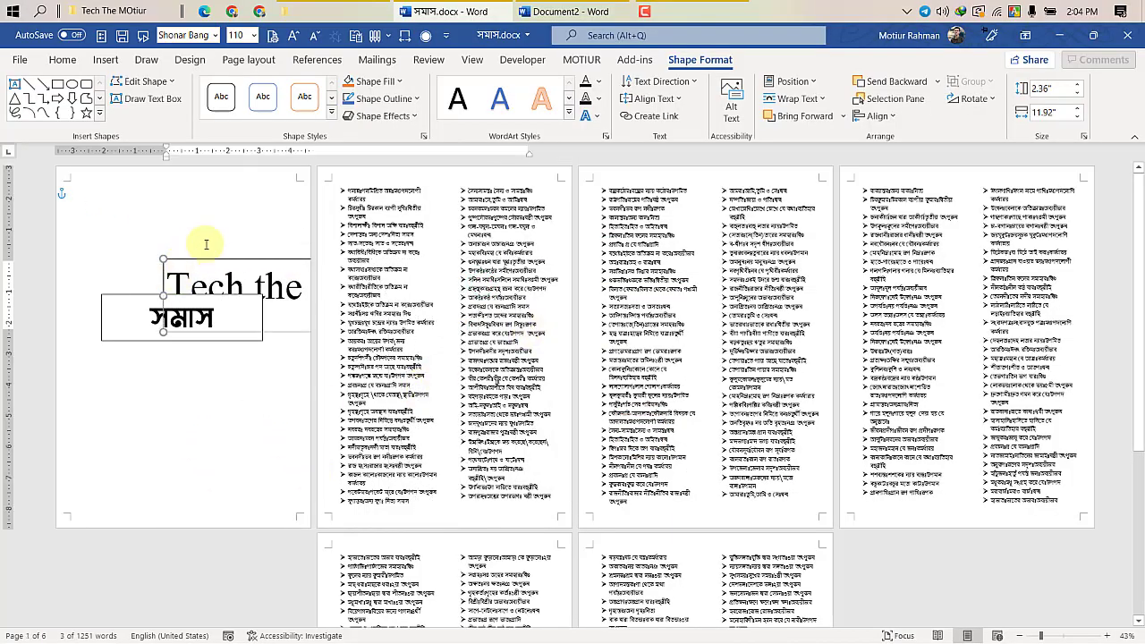
- Place the text box diagonally across page 2, and move it back onto the cover page
{"action": "left_click_drag", "start_coordinate": [224, 261], "coordinate": [43, 212]}
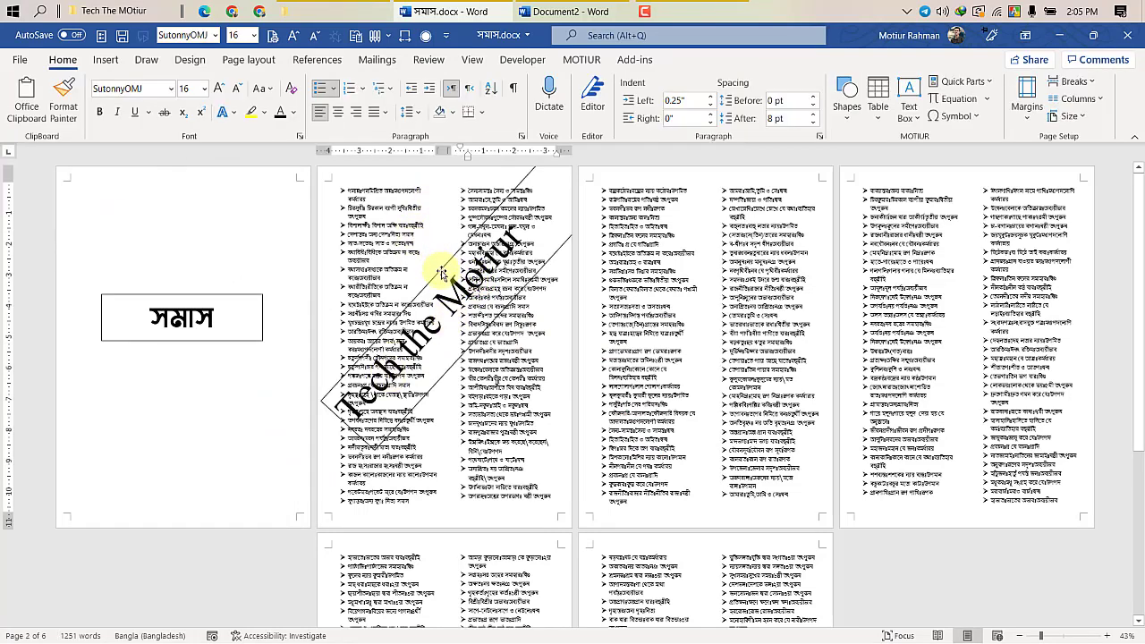
{"action": "left_click_drag", "start_coordinate": [448, 286], "coordinate": [147, 250]}
{"action": "left_click", "coordinate": [239, 238]}
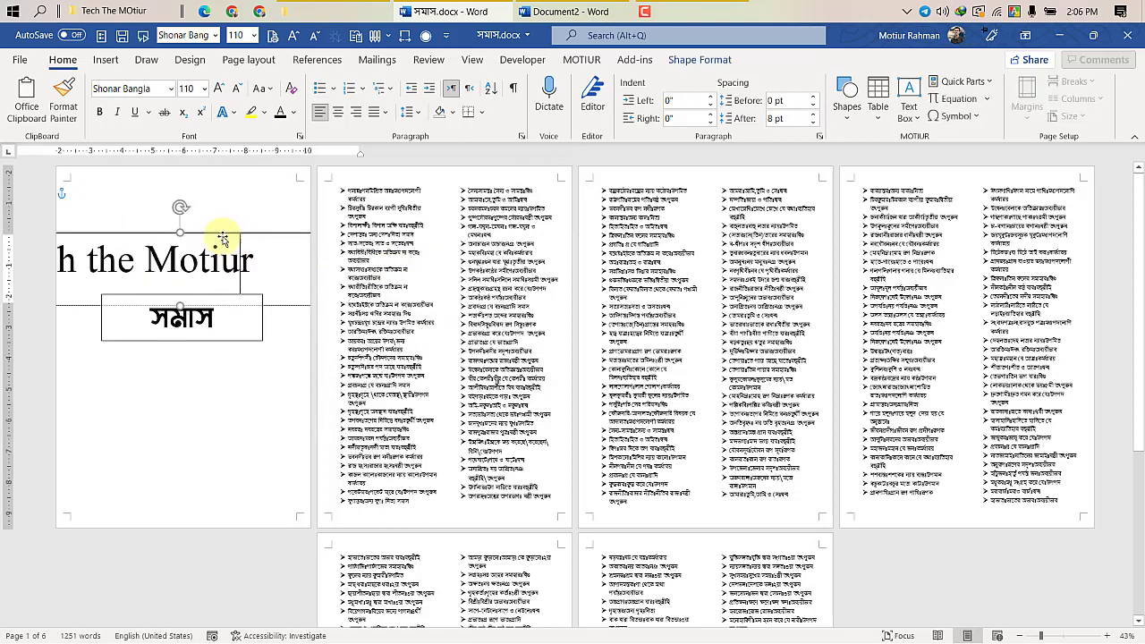
- Colour all of the text box's text with the darkest grey shade of the white theme colour and place the box diagonally across page 2
{"action": "key", "text": "ctrl+a"}
{"action": "left_click", "coordinate": [293, 112]}
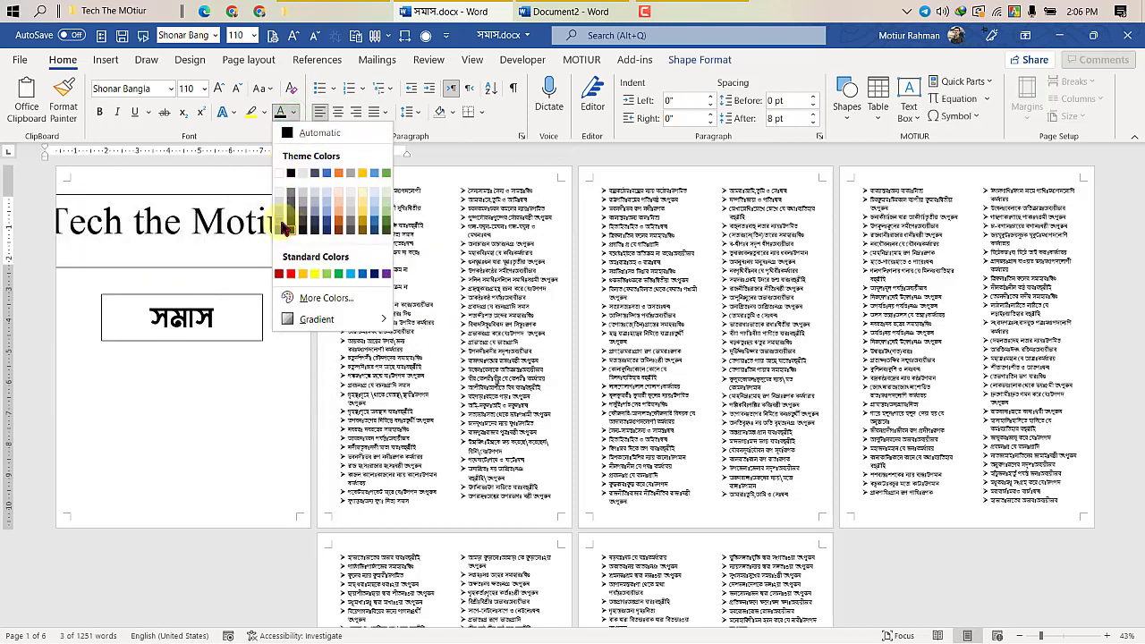
{"action": "left_click", "coordinate": [280, 227]}
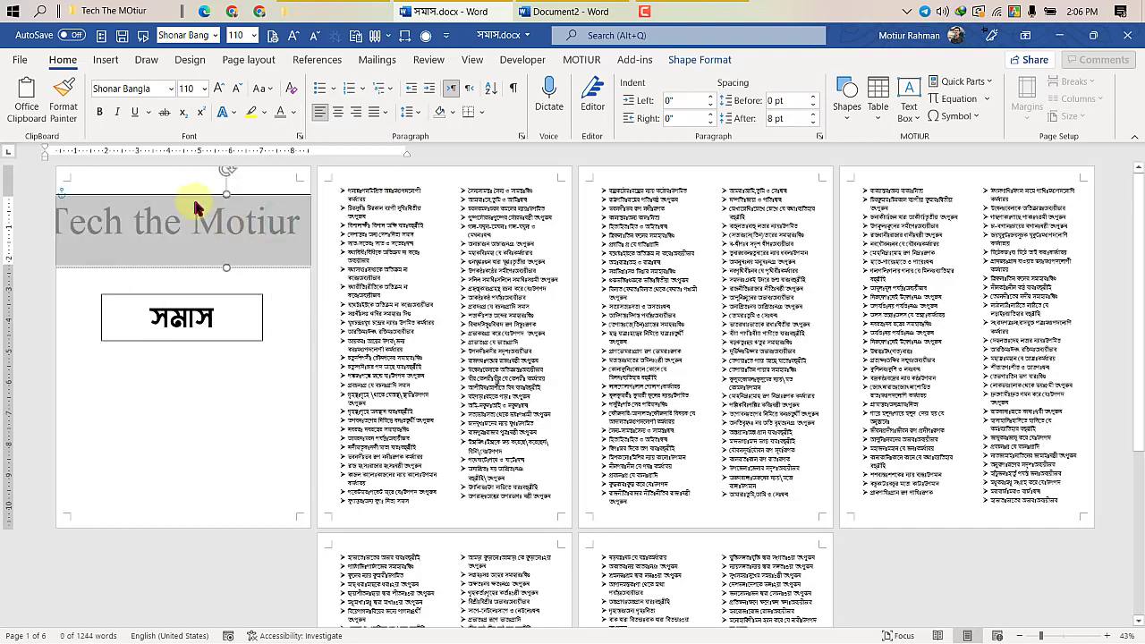
{"action": "left_click_drag", "start_coordinate": [190, 195], "coordinate": [424, 309]}
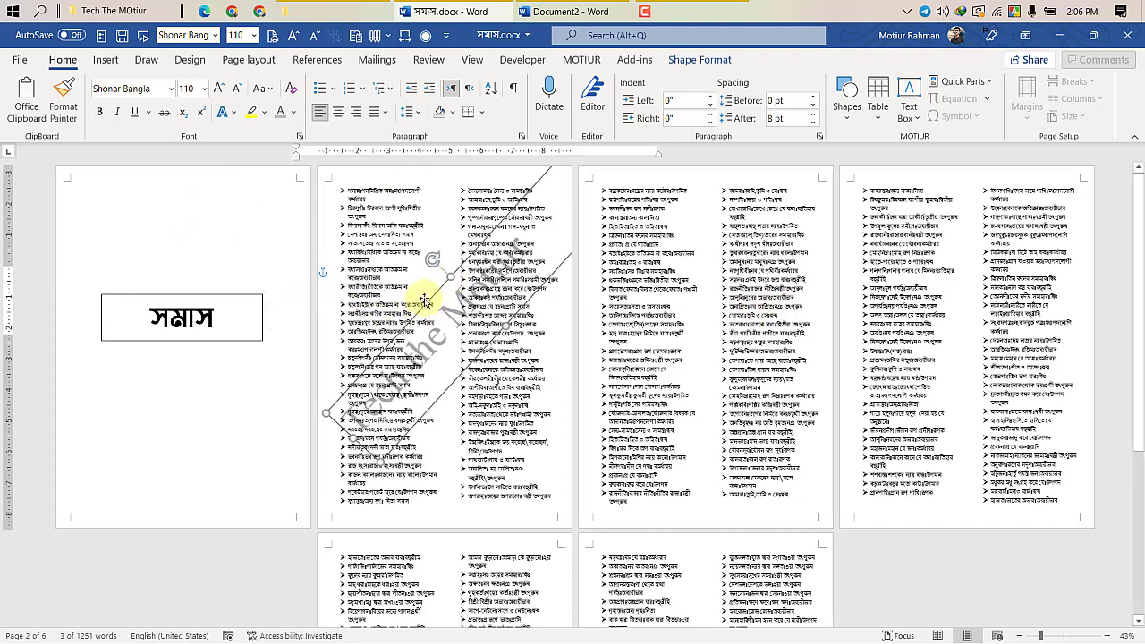
{"action": "right_click", "coordinate": [425, 306]}
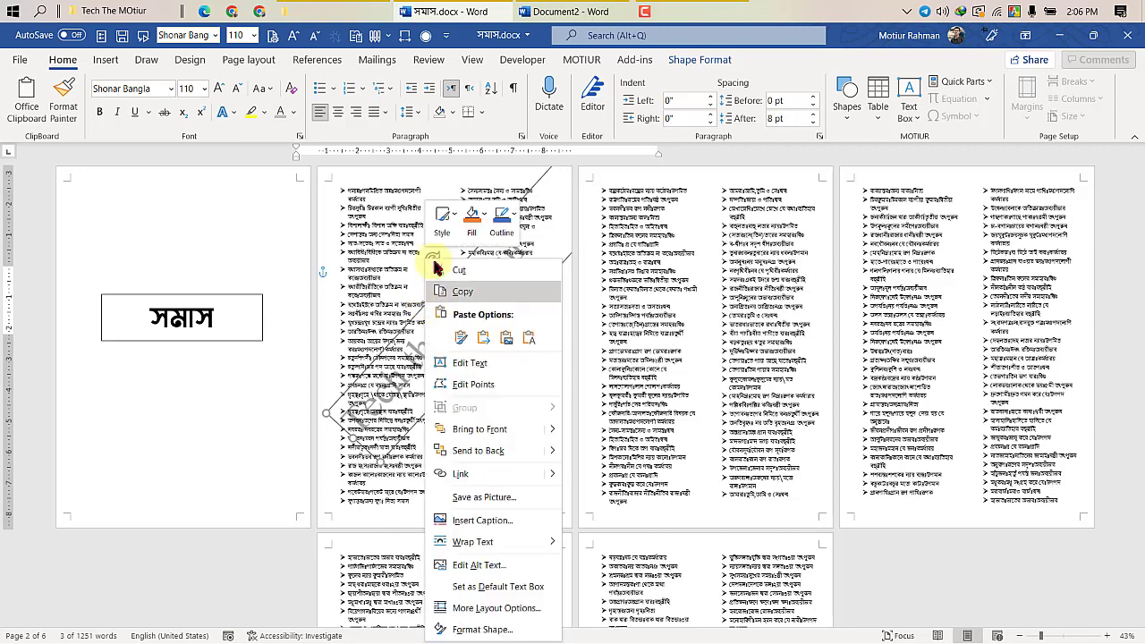
{"action": "left_click", "coordinate": [407, 322]}
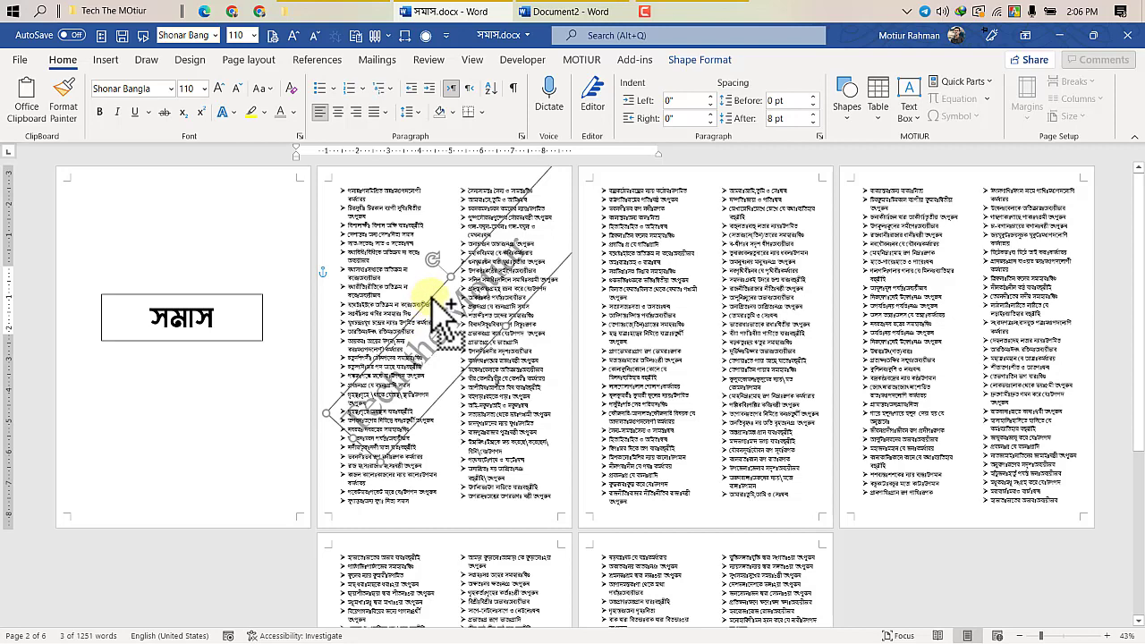
- Copy the diagonal text box onto page 3 and undo the copy
{"action": "left_click_drag", "start_coordinate": [438, 305], "coordinate": [659, 327]}
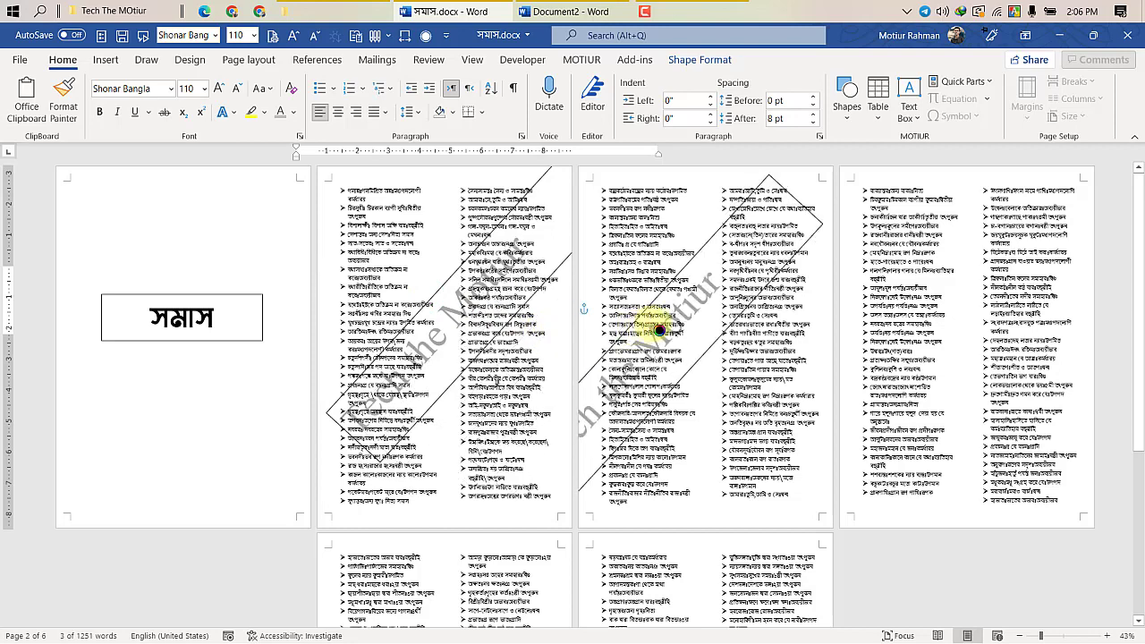
{"action": "key", "text": "ctrl+z"}
{"action": "left_click", "coordinate": [487, 442]}
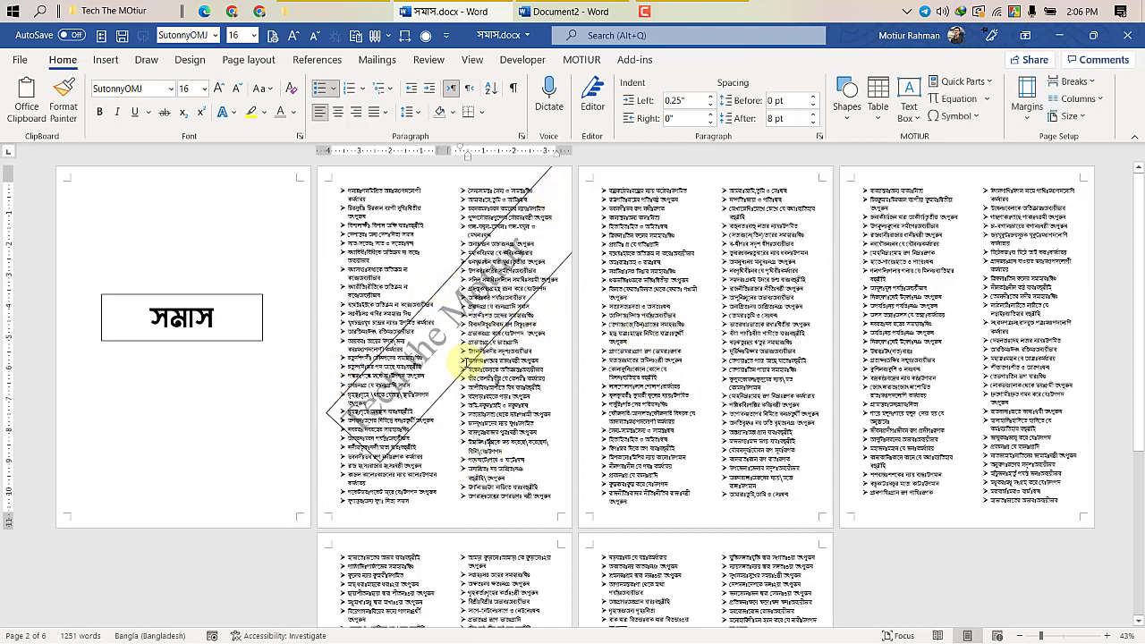
- Remove the outline of the diagonal text box on page 2
{"action": "left_click", "coordinate": [446, 280]}
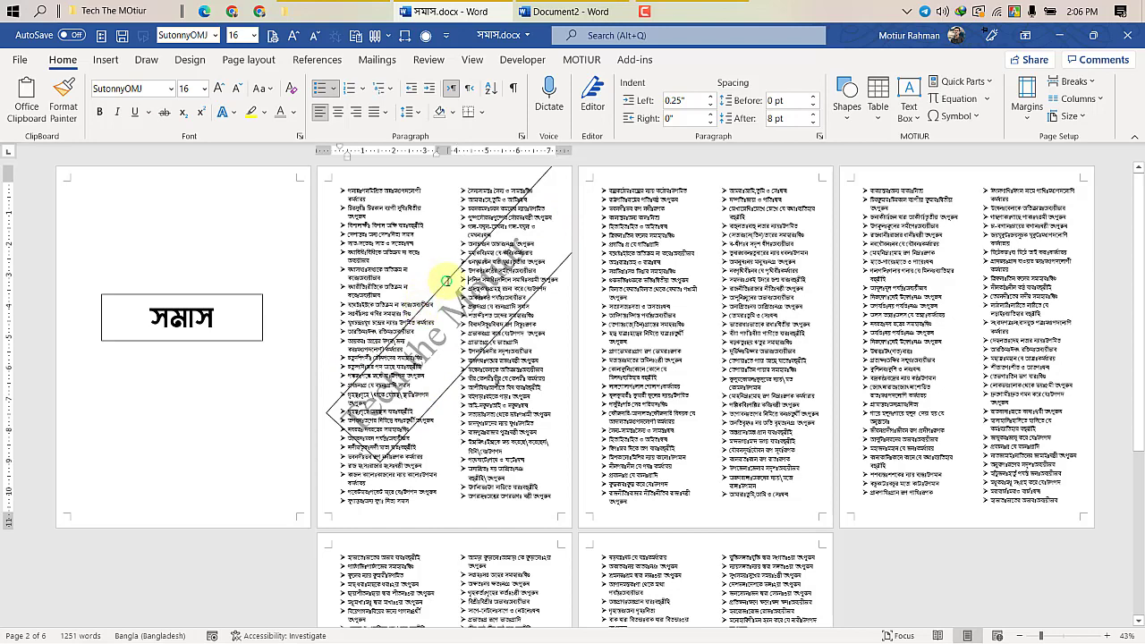
{"action": "left_click", "coordinate": [444, 282]}
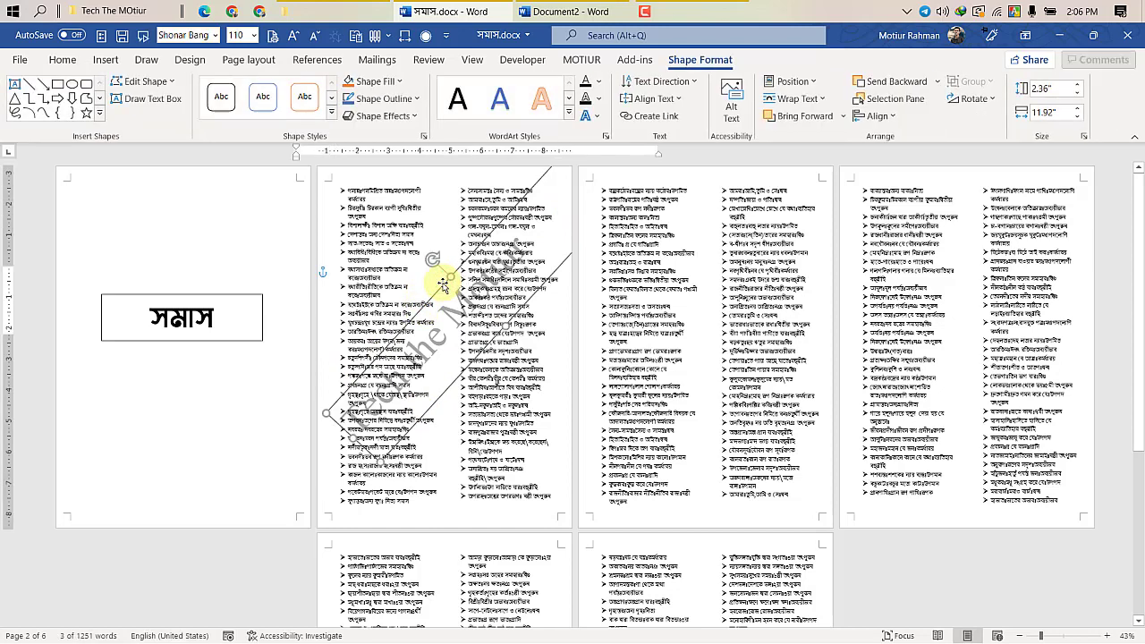
{"action": "left_click", "coordinate": [397, 102]}
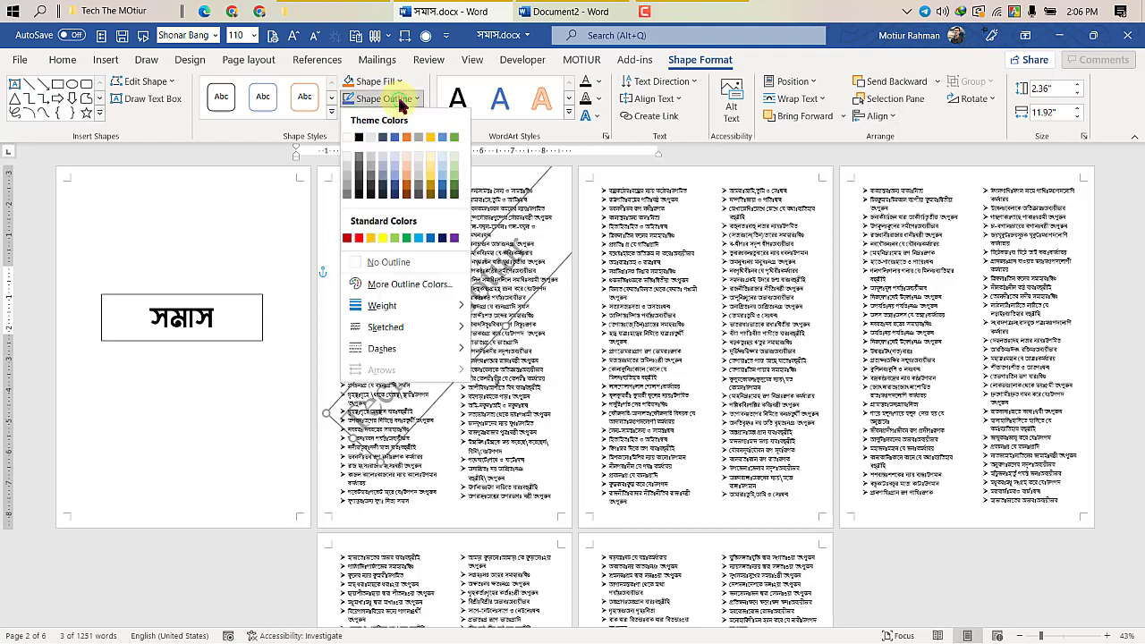
{"action": "left_click", "coordinate": [388, 269]}
{"action": "left_click", "coordinate": [488, 405]}
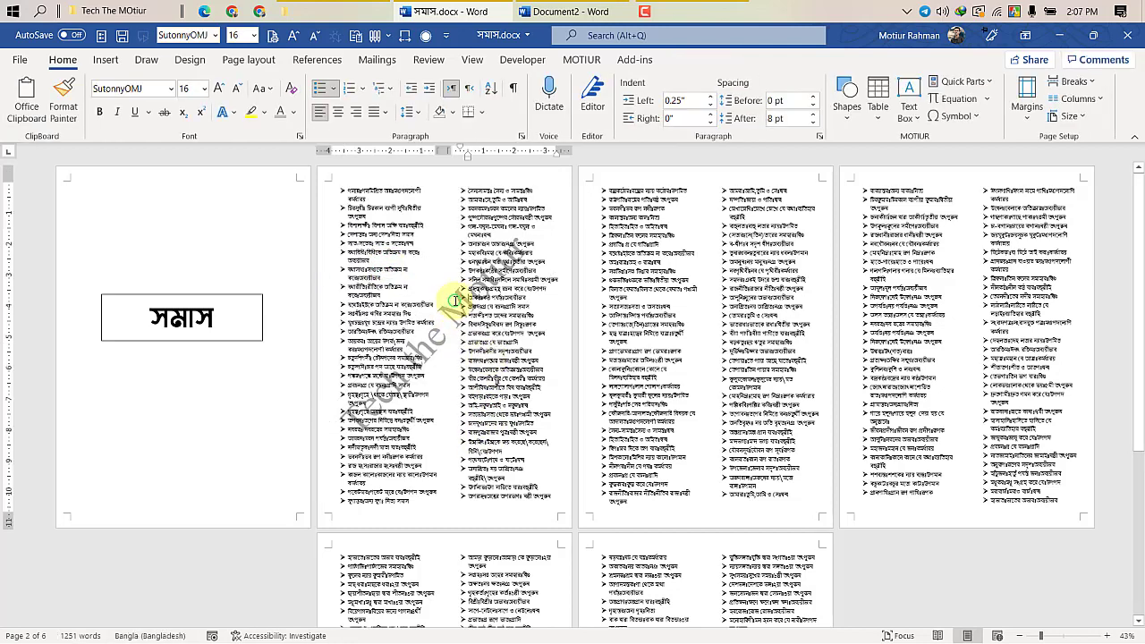
{"action": "left_click", "coordinate": [432, 293]}
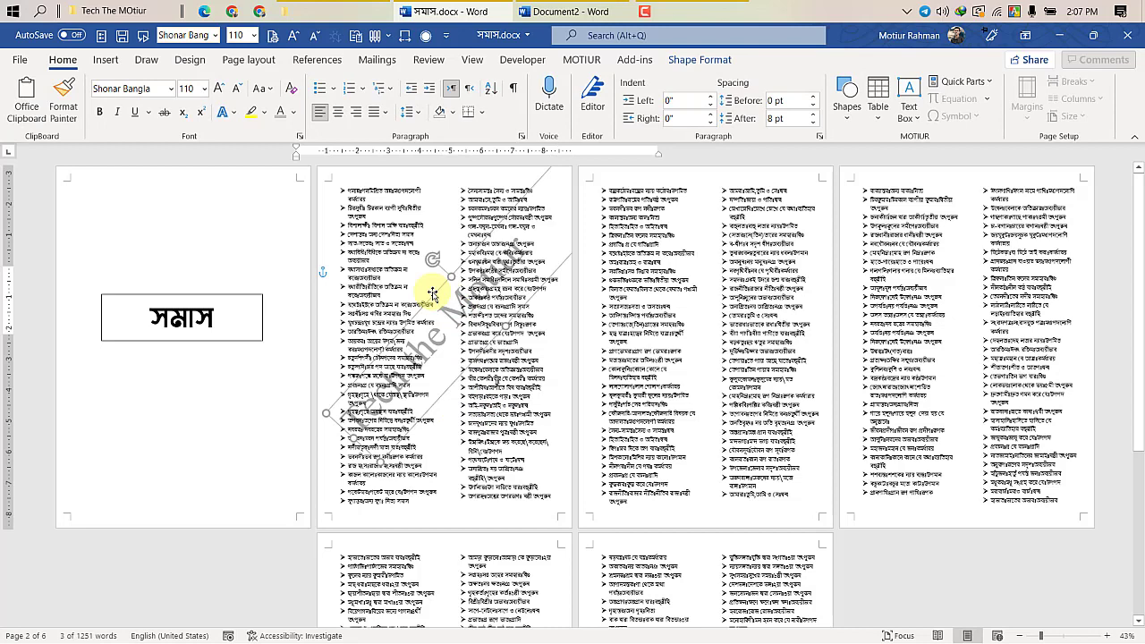
{"action": "left_click_drag", "start_coordinate": [436, 298], "coordinate": [631, 539]}
{"action": "scroll", "coordinate": [881, 252], "scroll_direction": "down", "scroll_amount": 2}
{"action": "left_click", "coordinate": [631, 384]}
{"action": "scroll", "coordinate": [631, 383], "scroll_direction": "down", "scroll_amount": 2}
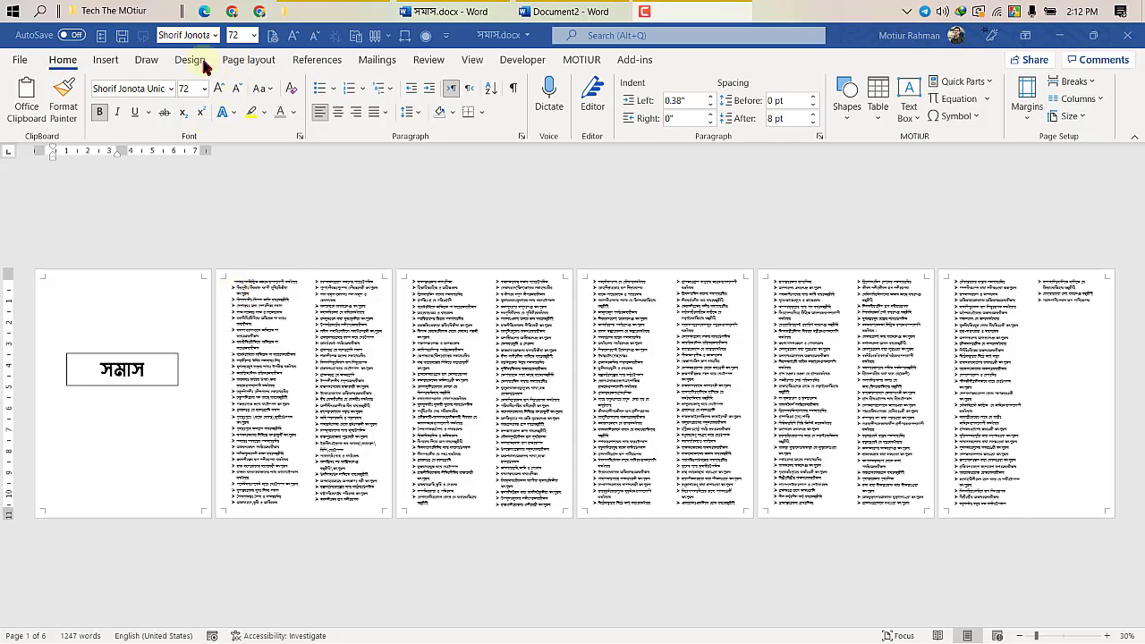
{"action": "left_click", "coordinate": [190, 59]}
{"action": "left_click", "coordinate": [1008, 100]}
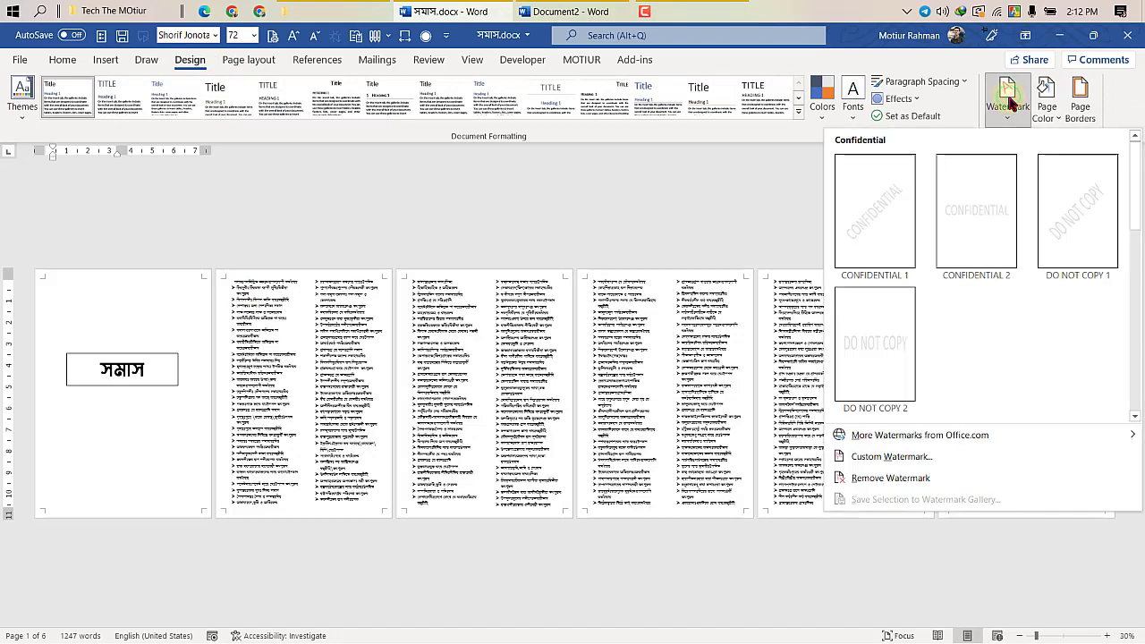
{"action": "left_click", "coordinate": [620, 346]}
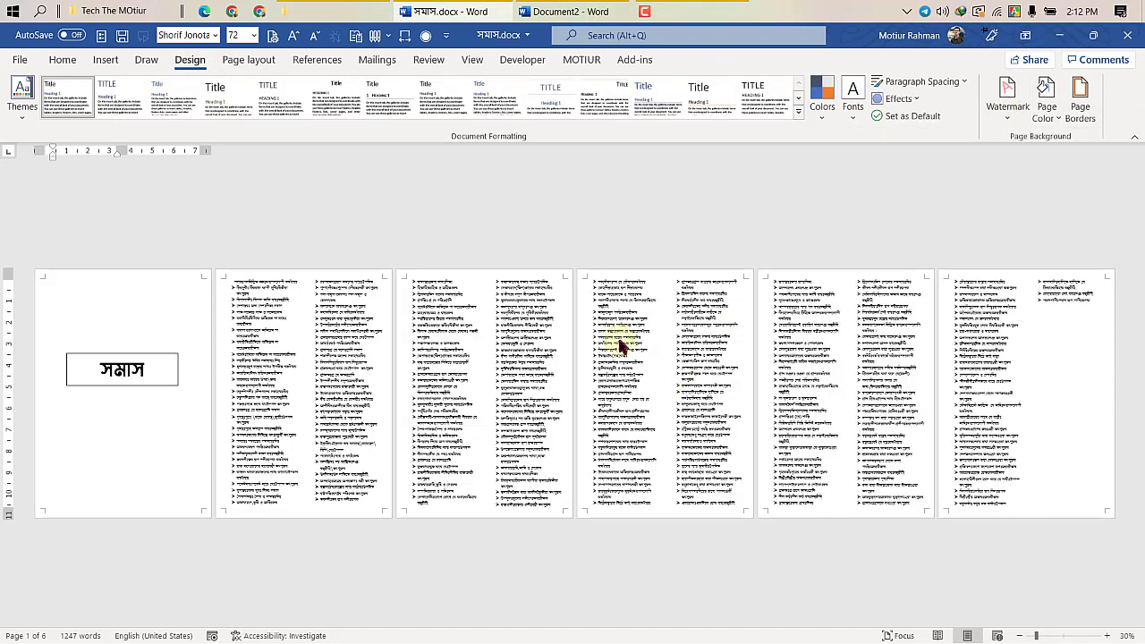
{"action": "left_click", "coordinate": [110, 60]}
{"action": "left_click", "coordinate": [857, 103]}
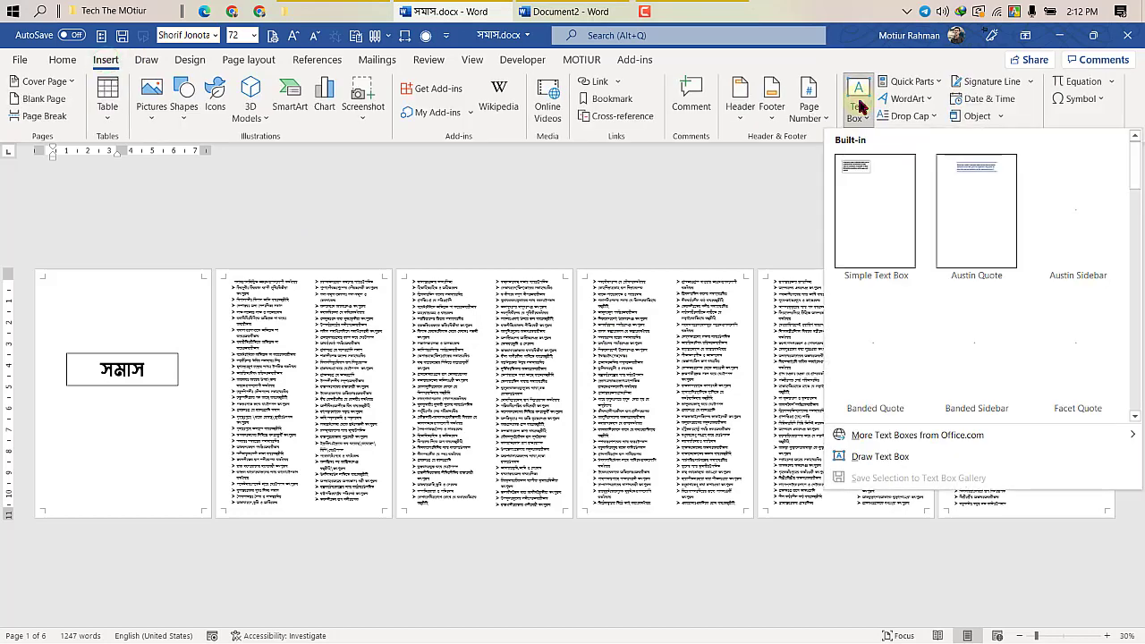
{"action": "left_click", "coordinate": [572, 222]}
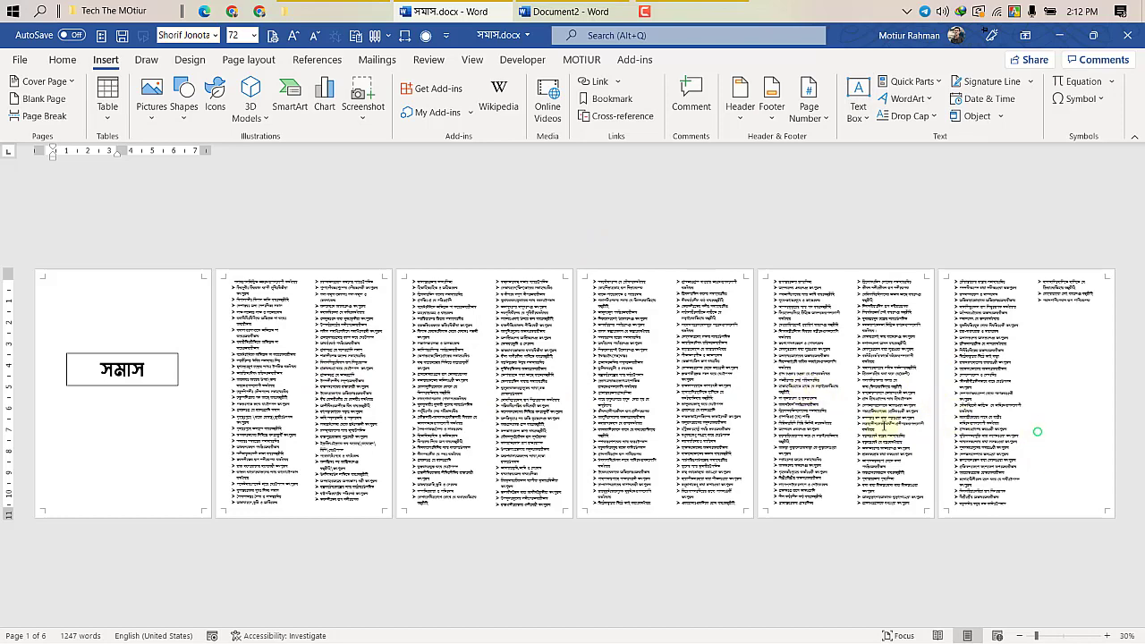
{"action": "left_click_drag", "start_coordinate": [1037, 432], "coordinate": [367, 369]}
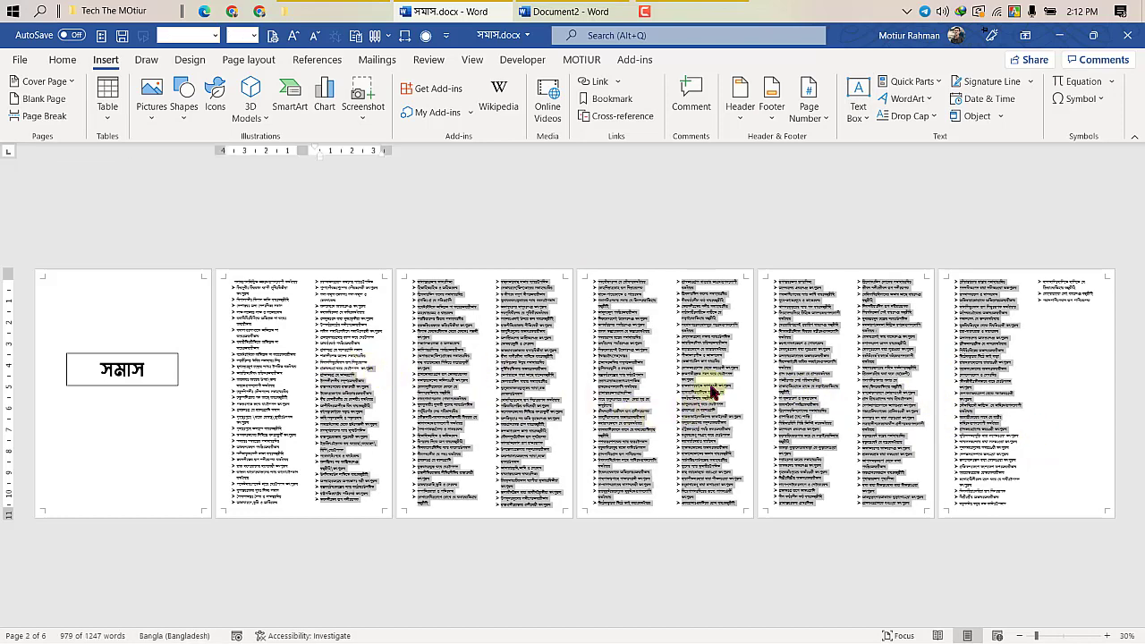
{"action": "left_click", "coordinate": [713, 392]}
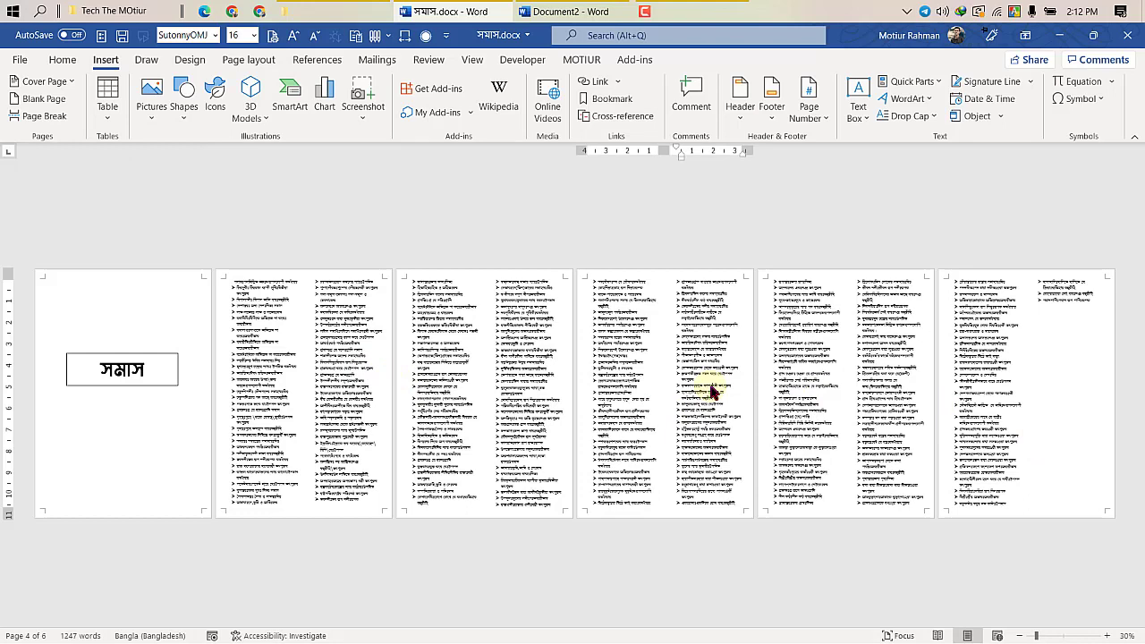
{"action": "left_click_drag", "start_coordinate": [362, 368], "coordinate": [926, 442]}
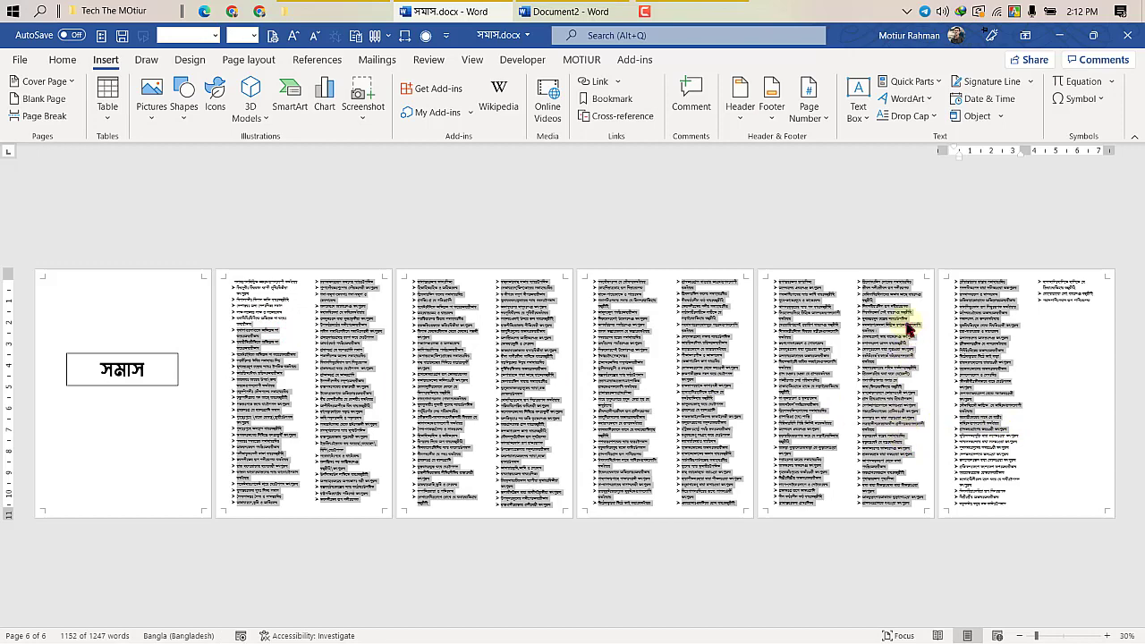
{"action": "left_click", "coordinate": [811, 368]}
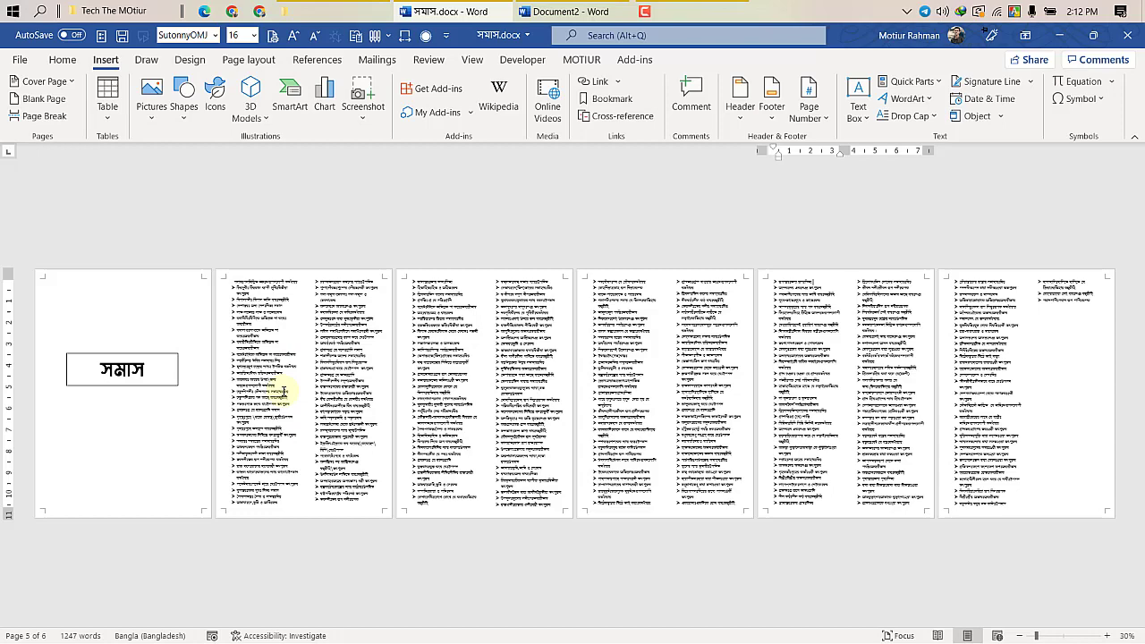
{"action": "left_click", "coordinate": [282, 391]}
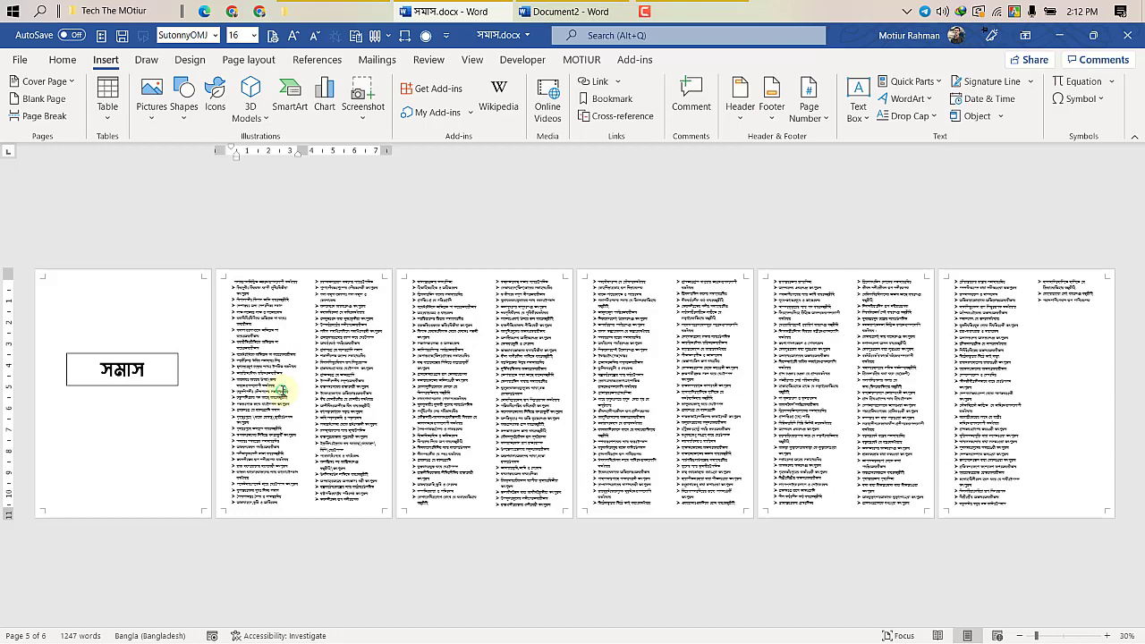
{"action": "left_click_drag", "start_coordinate": [281, 384], "coordinate": [1021, 408]}
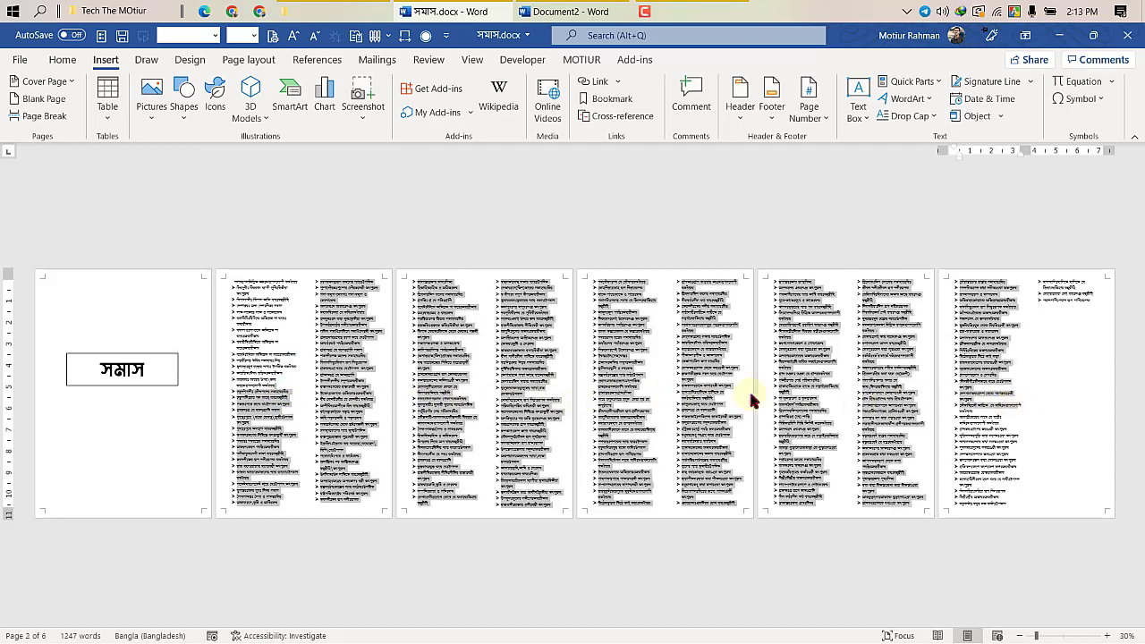
{"action": "left_click", "coordinate": [278, 360]}
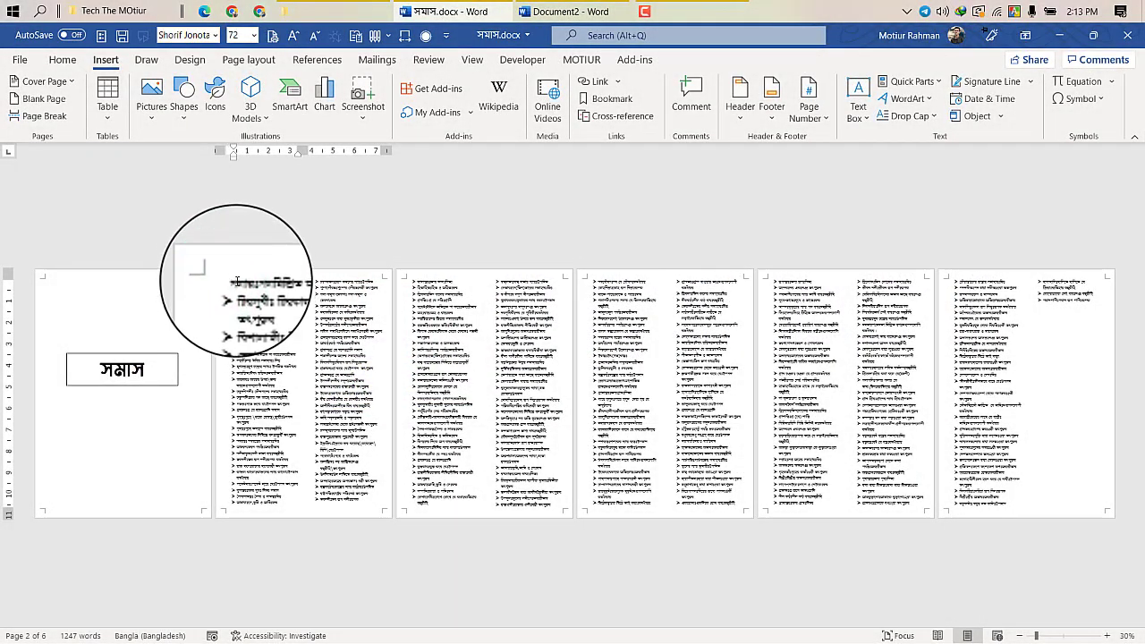
- Insert a section break before page 2, and open the header area to examine the section headers across the pages
{"action": "left_click", "coordinate": [247, 60]}
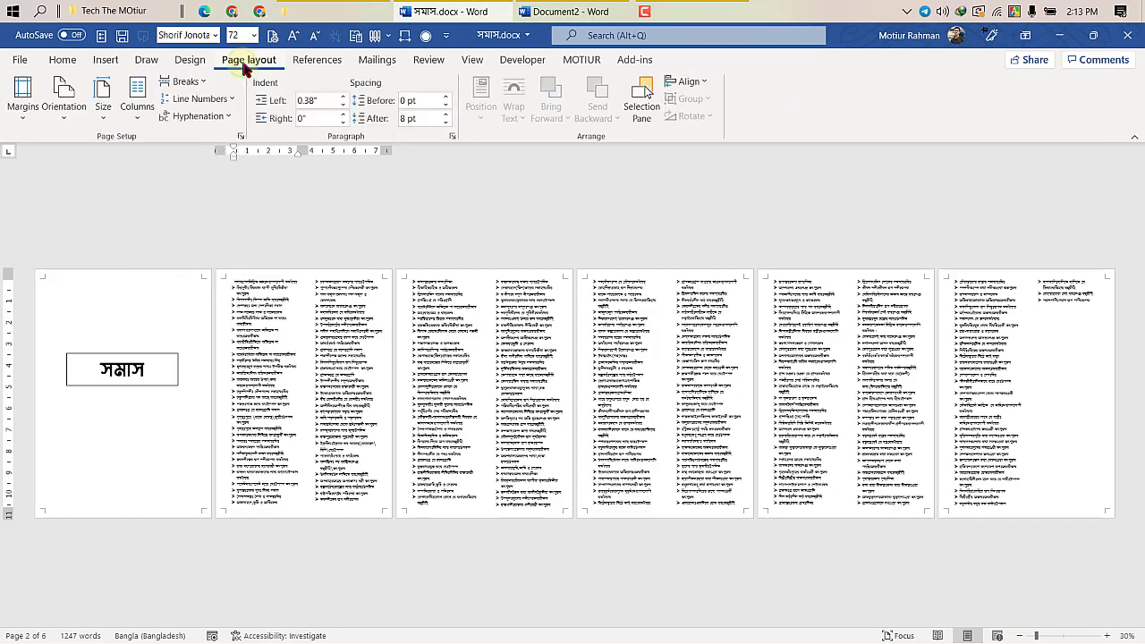
{"action": "left_click", "coordinate": [185, 81]}
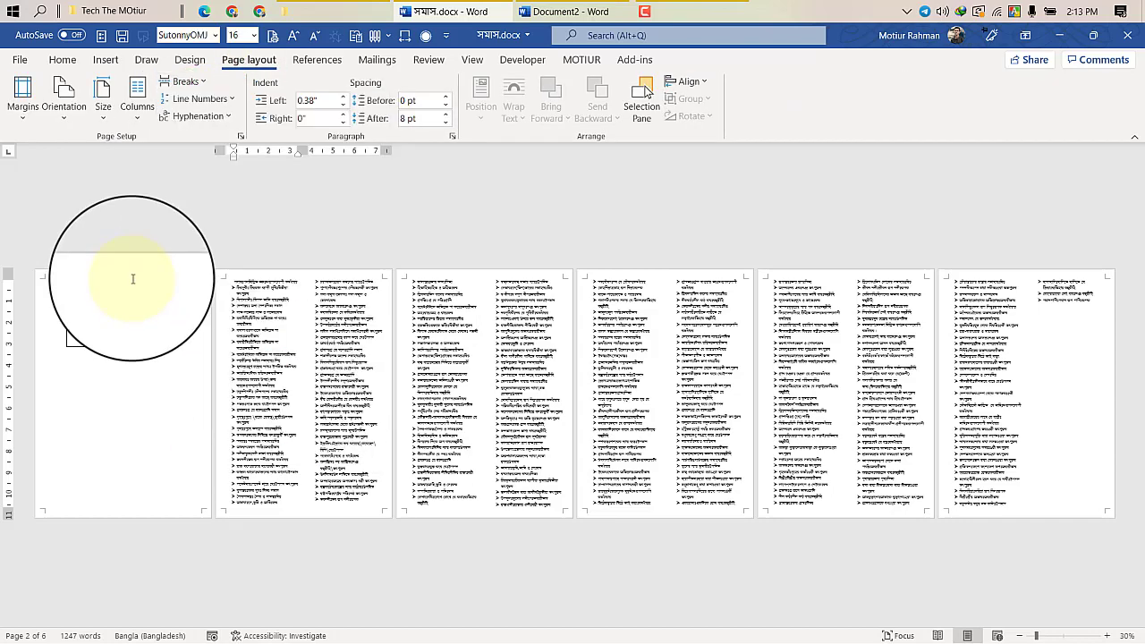
{"action": "left_click", "coordinate": [133, 279]}
{"action": "double_click", "coordinate": [132, 279]}
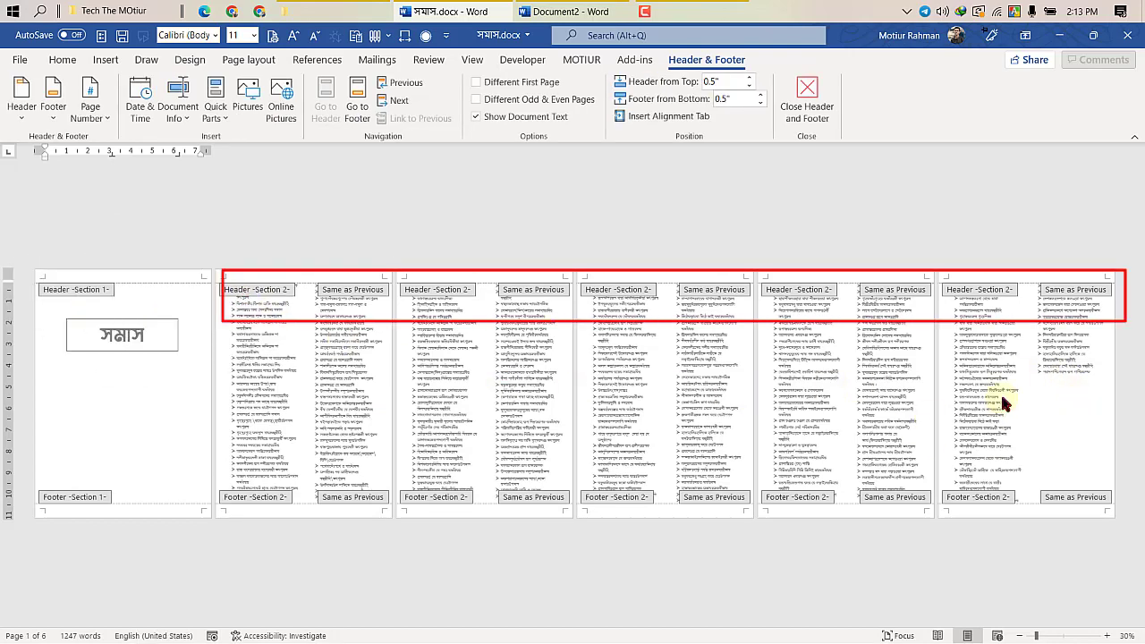
{"action": "double_click", "coordinate": [296, 333]}
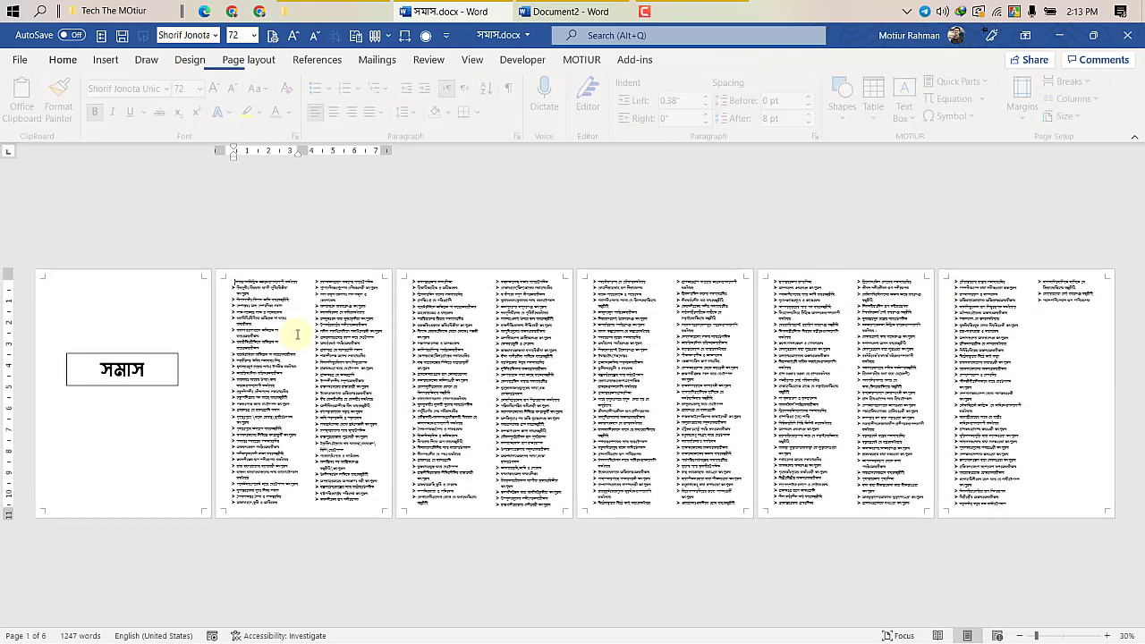
- Paste the grey "Tech the Motiur" text box into page 2's header, centre it diagonally on the page, and close header editing
{"action": "double_click", "coordinate": [115, 265]}
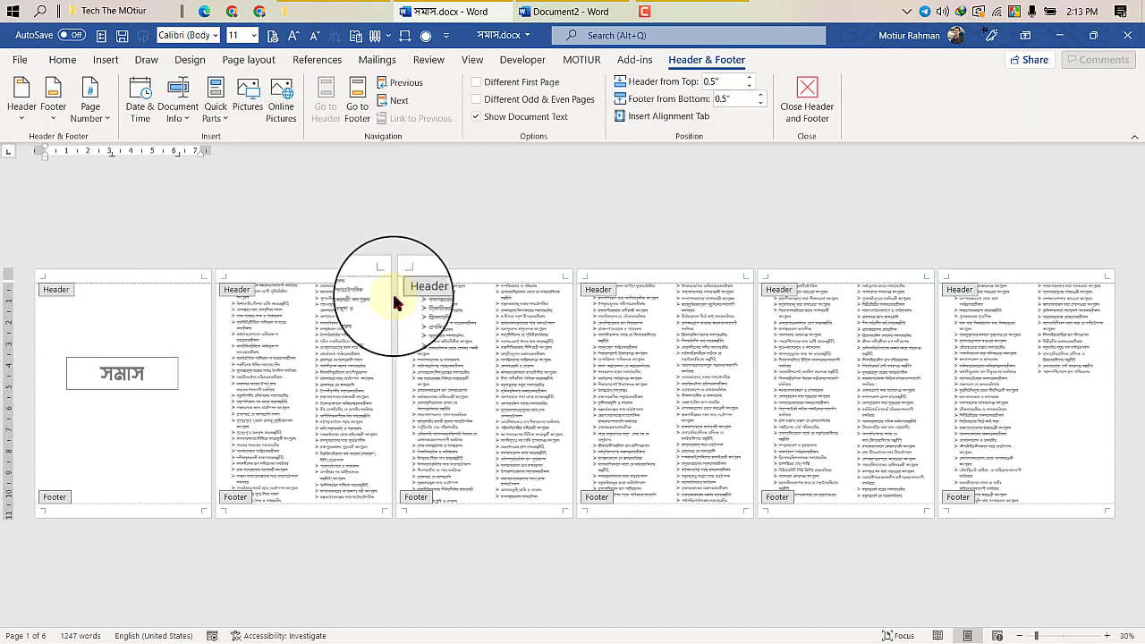
{"action": "double_click", "coordinate": [271, 345]}
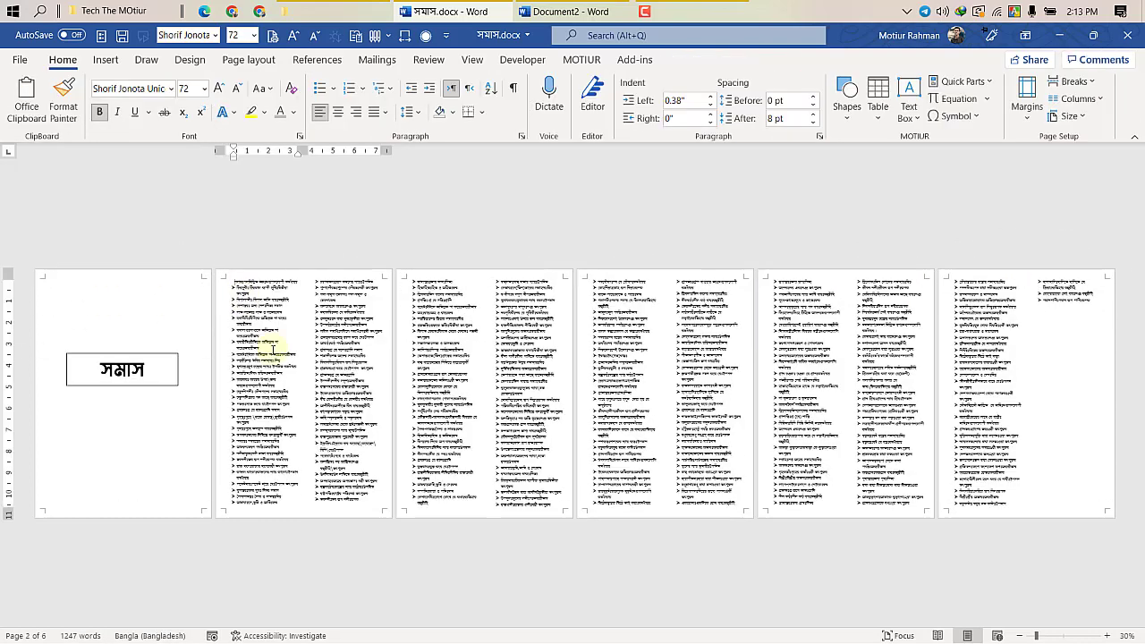
{"action": "double_click", "coordinate": [230, 275]}
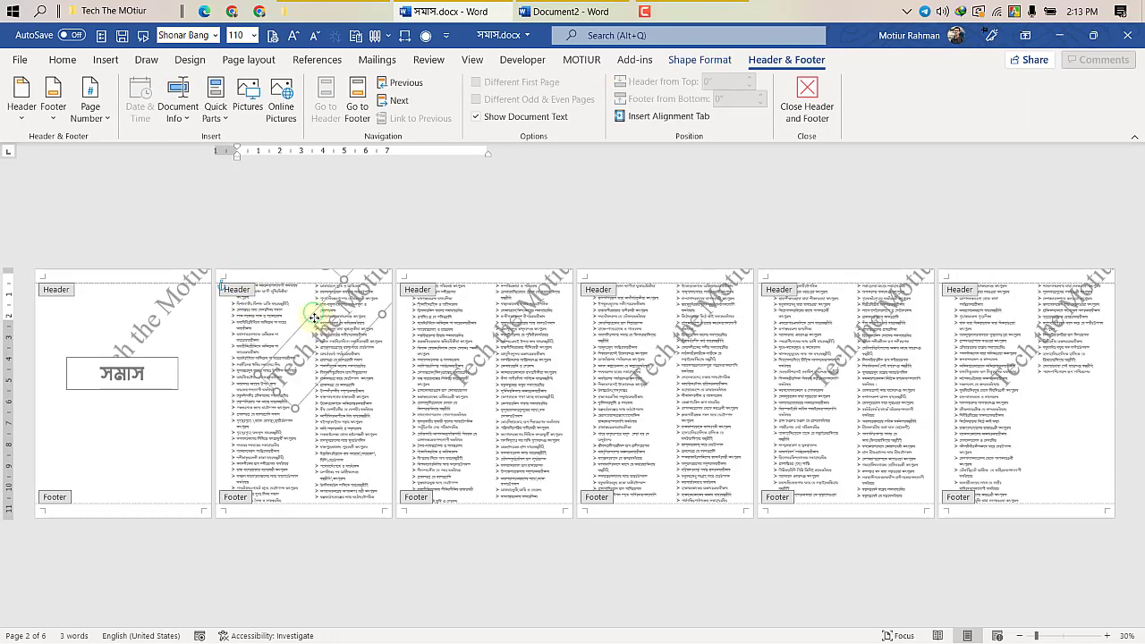
{"action": "left_click_drag", "start_coordinate": [315, 318], "coordinate": [279, 386]}
{"action": "double_click", "coordinate": [383, 403]}
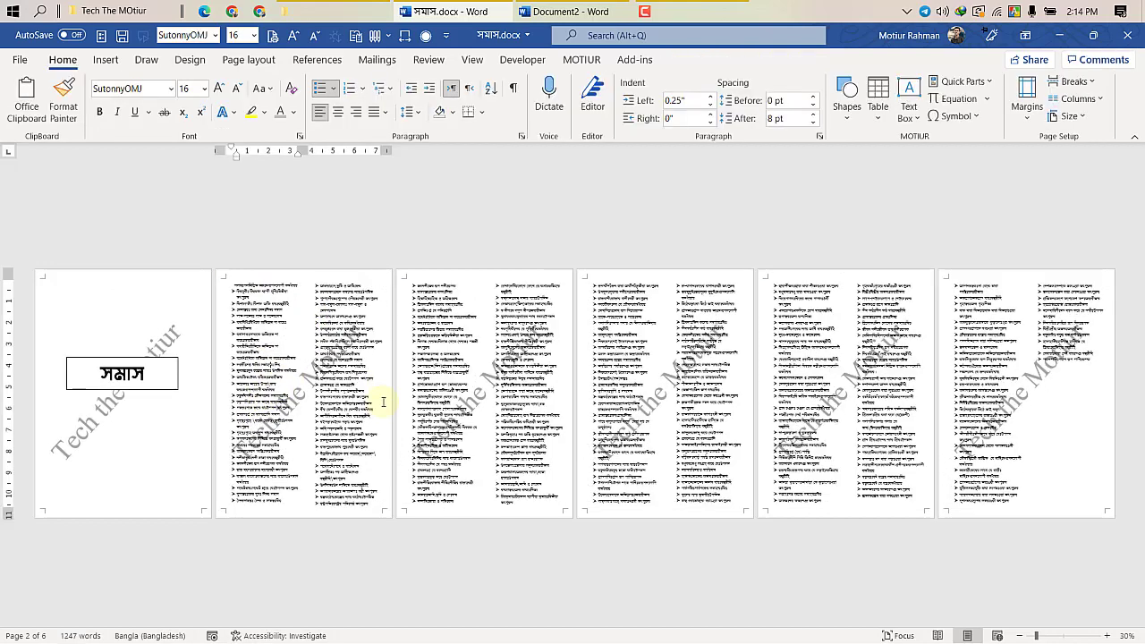
{"action": "left_click", "coordinate": [189, 59]}
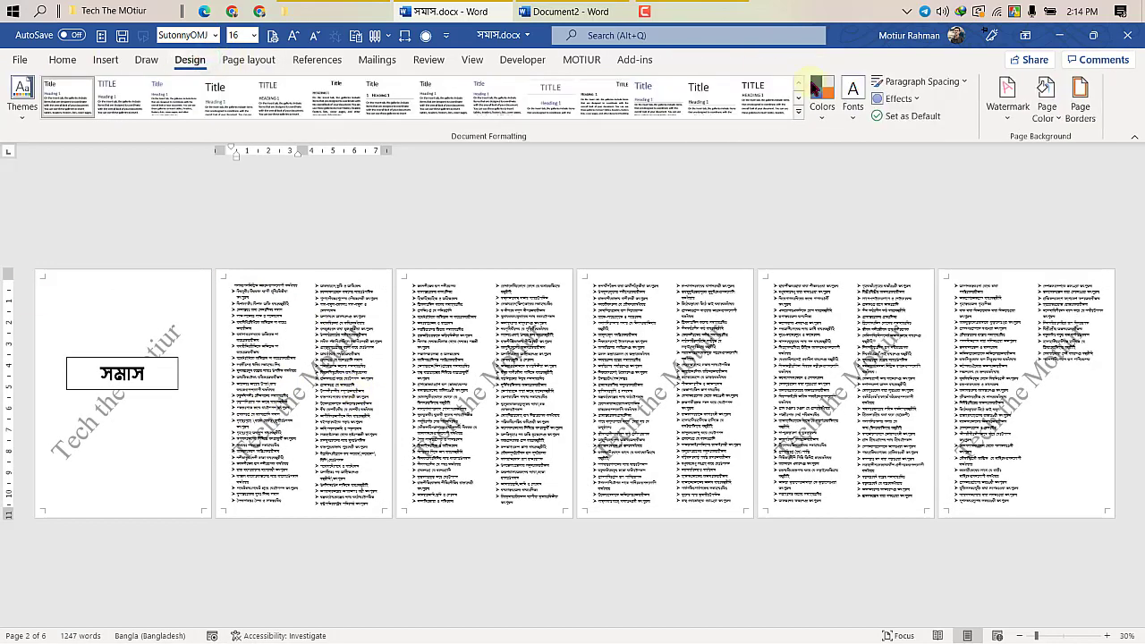
{"action": "left_click", "coordinate": [1009, 99]}
{"action": "left_click", "coordinate": [544, 236]}
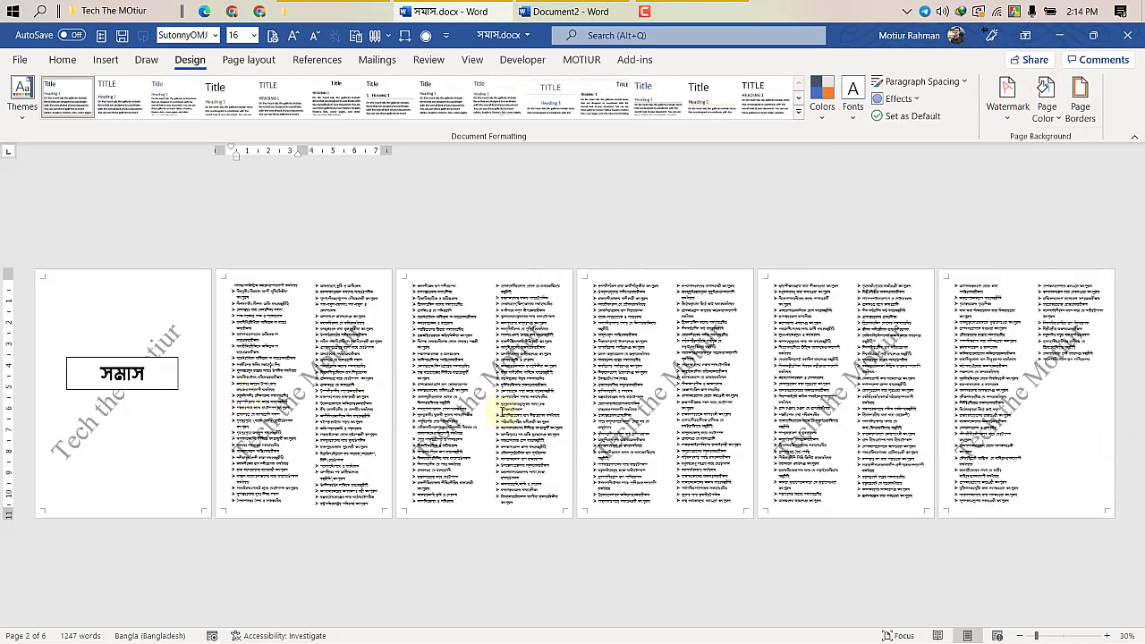
- Undo the pasted diagonal "Tech the Motiur" header watermark and close header editing
{"action": "key", "text": "ctrl+z"}
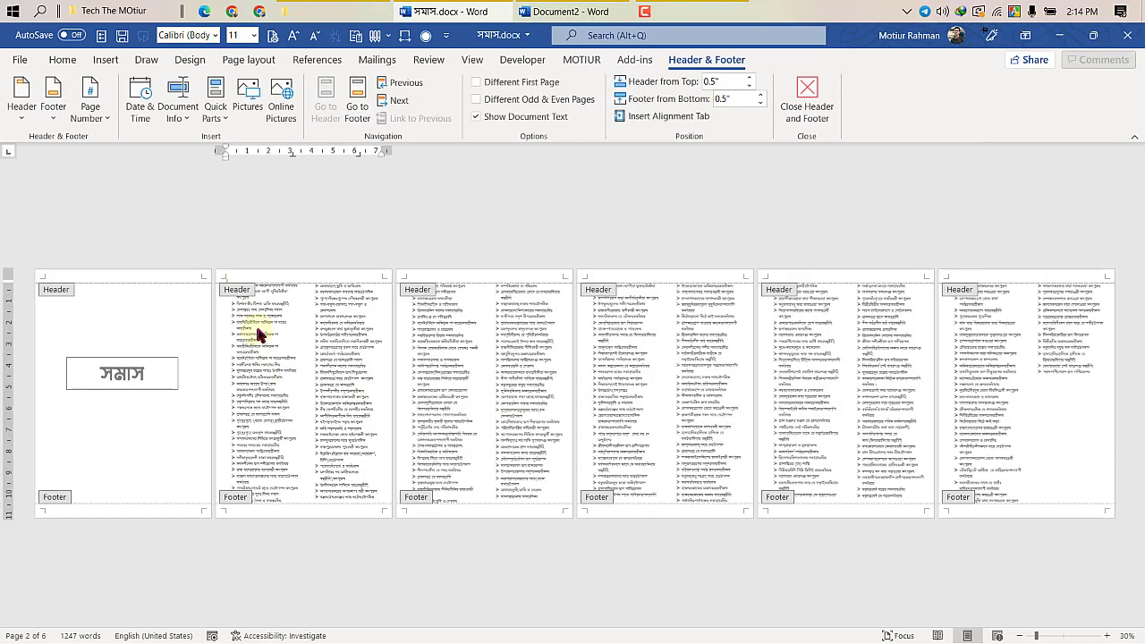
{"action": "double_click", "coordinate": [250, 322]}
- Insert a section break at the start of page 2 to separate it from the cover page
{"action": "left_click", "coordinate": [232, 281]}
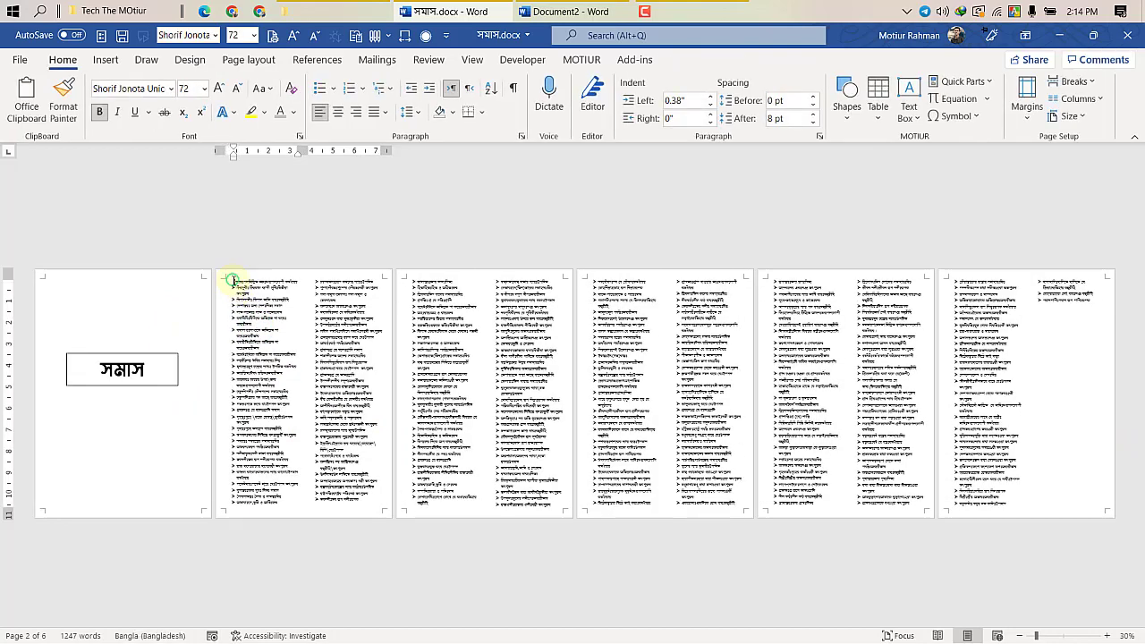
{"action": "left_click", "coordinate": [242, 59]}
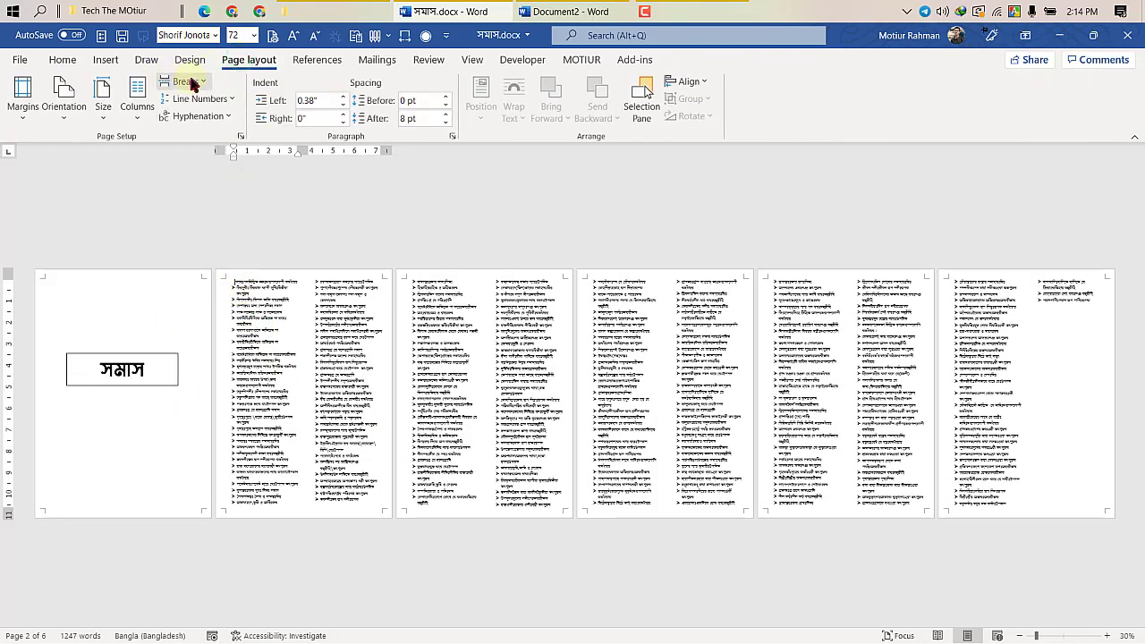
{"action": "left_click", "coordinate": [185, 82]}
{"action": "left_click", "coordinate": [285, 369]}
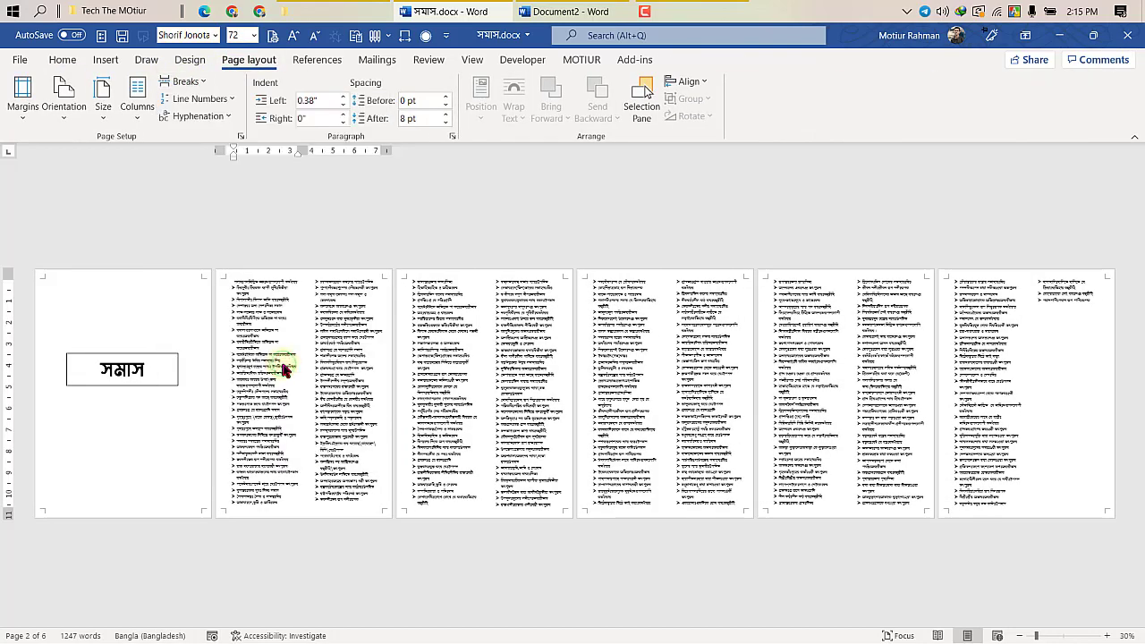
{"action": "double_click", "coordinate": [170, 279]}
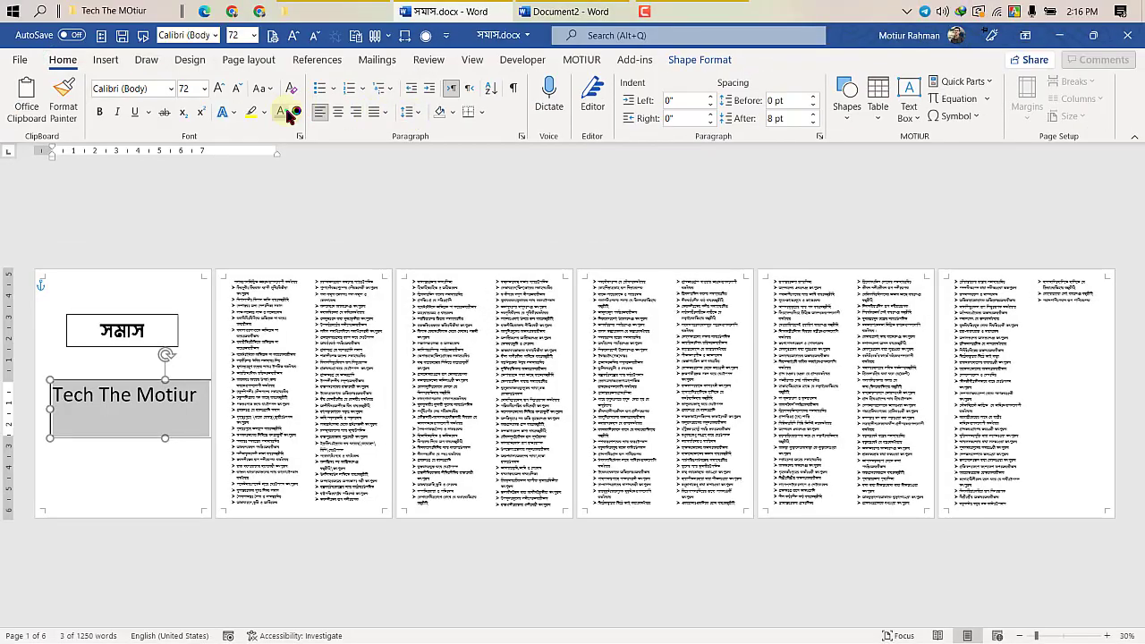
- Colour the "Tech The Motiur" text on page 1 light grey and remove the text box's outline
{"action": "left_click", "coordinate": [284, 112]}
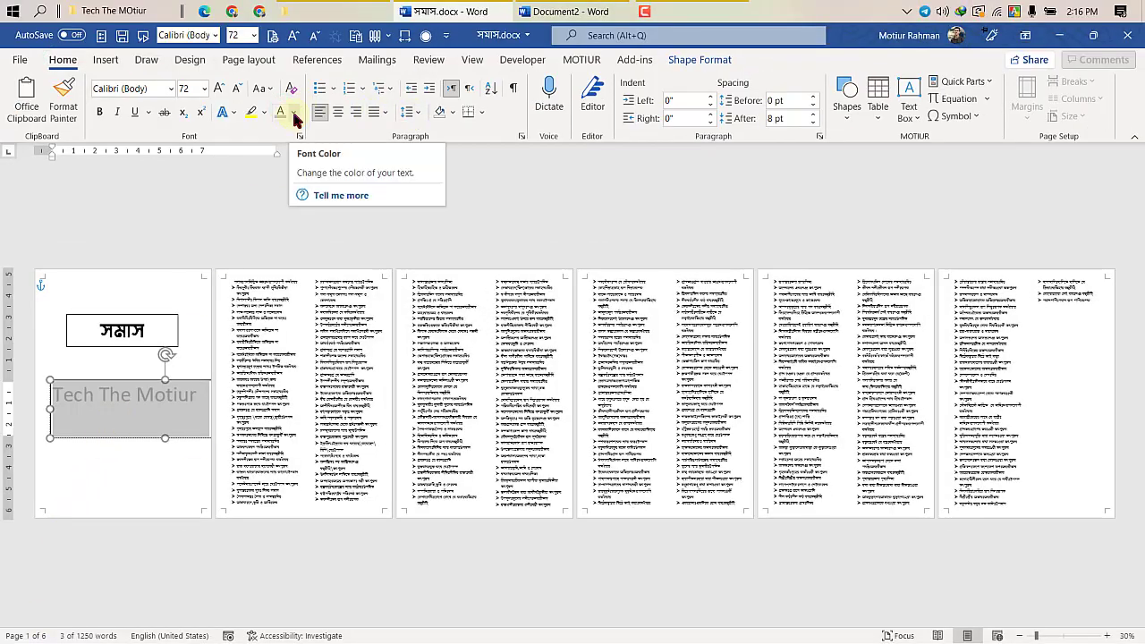
{"action": "left_click", "coordinate": [153, 382]}
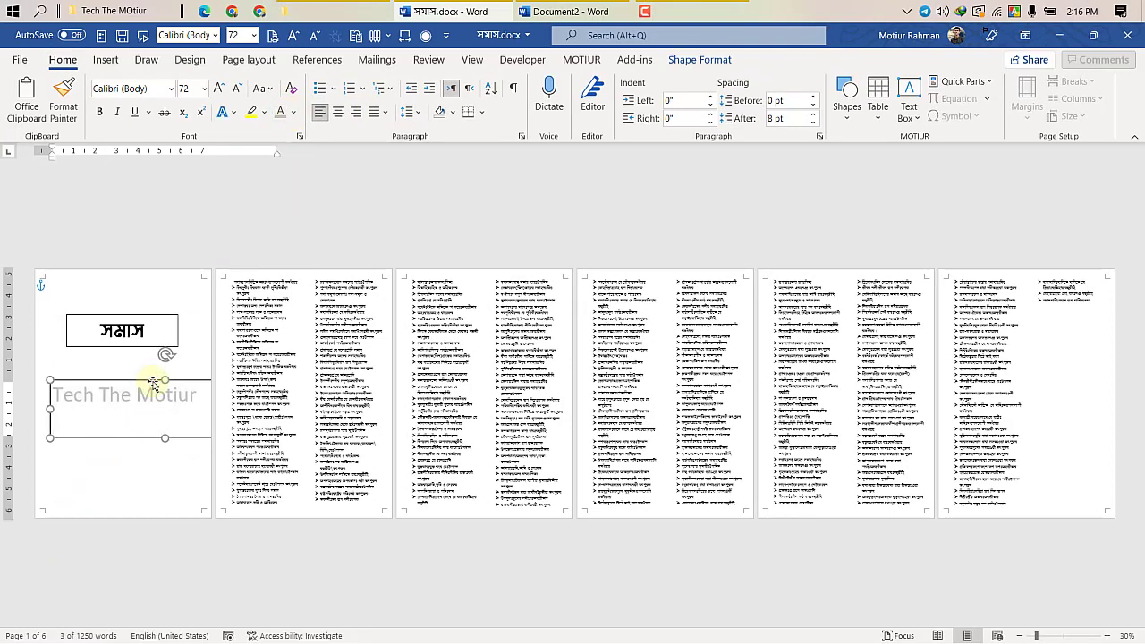
{"action": "left_click", "coordinate": [693, 59]}
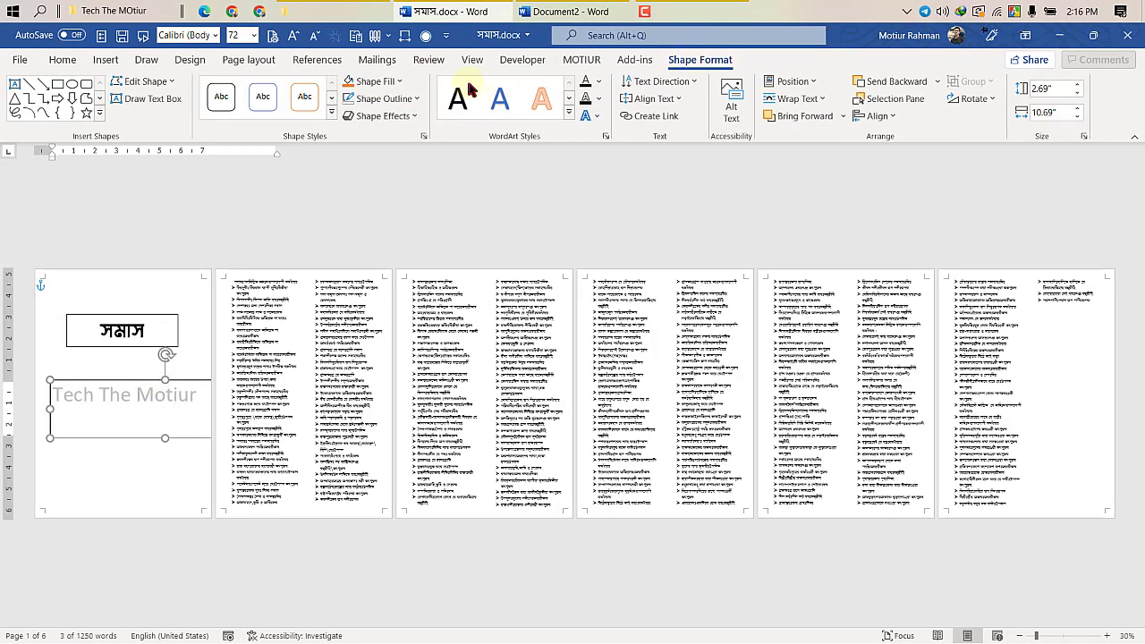
{"action": "left_click", "coordinate": [401, 106]}
{"action": "left_click", "coordinate": [380, 259]}
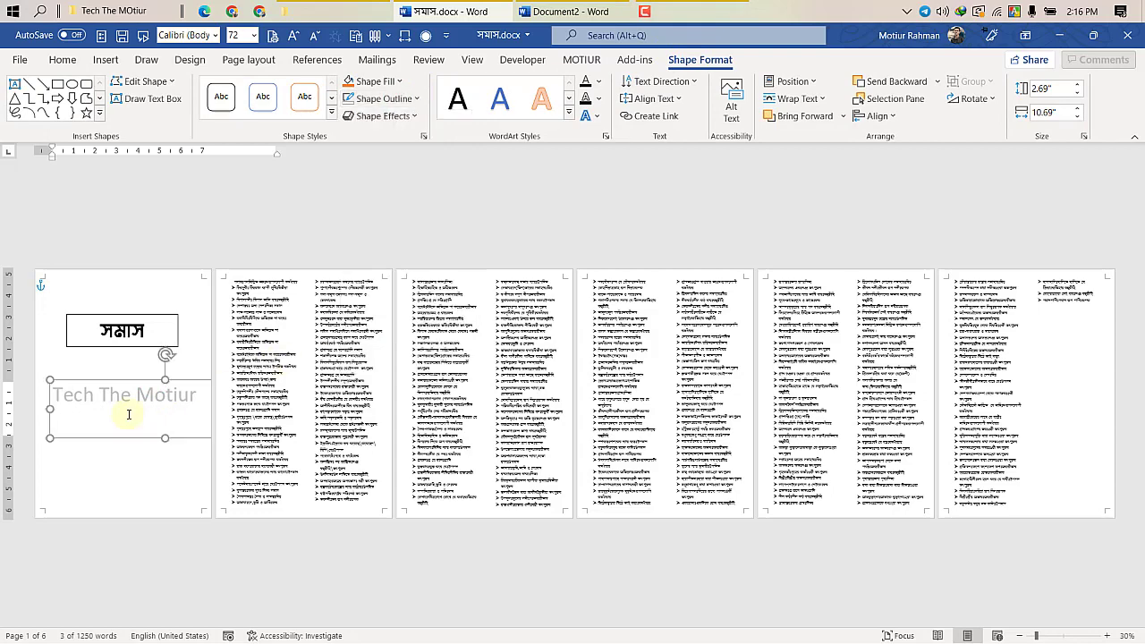
- Cut the "Tech The Motiur" text box from page 1 and open page 2's header for editing
{"action": "right_click", "coordinate": [132, 381]}
{"action": "left_click", "coordinate": [173, 263]}
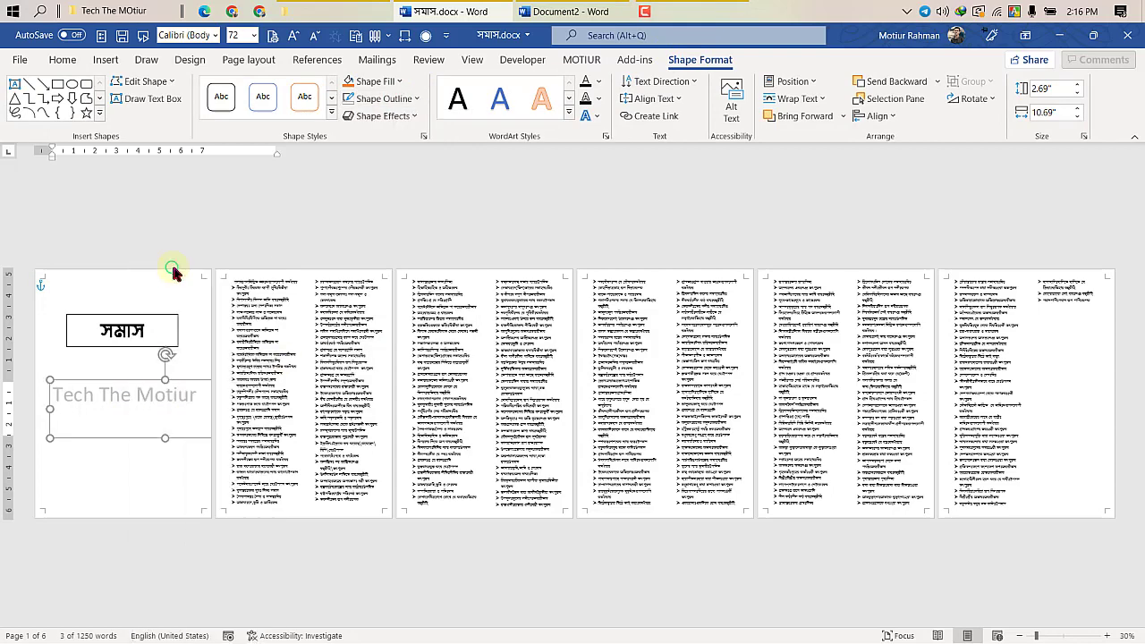
{"action": "left_click", "coordinate": [248, 275]}
{"action": "double_click", "coordinate": [248, 275]}
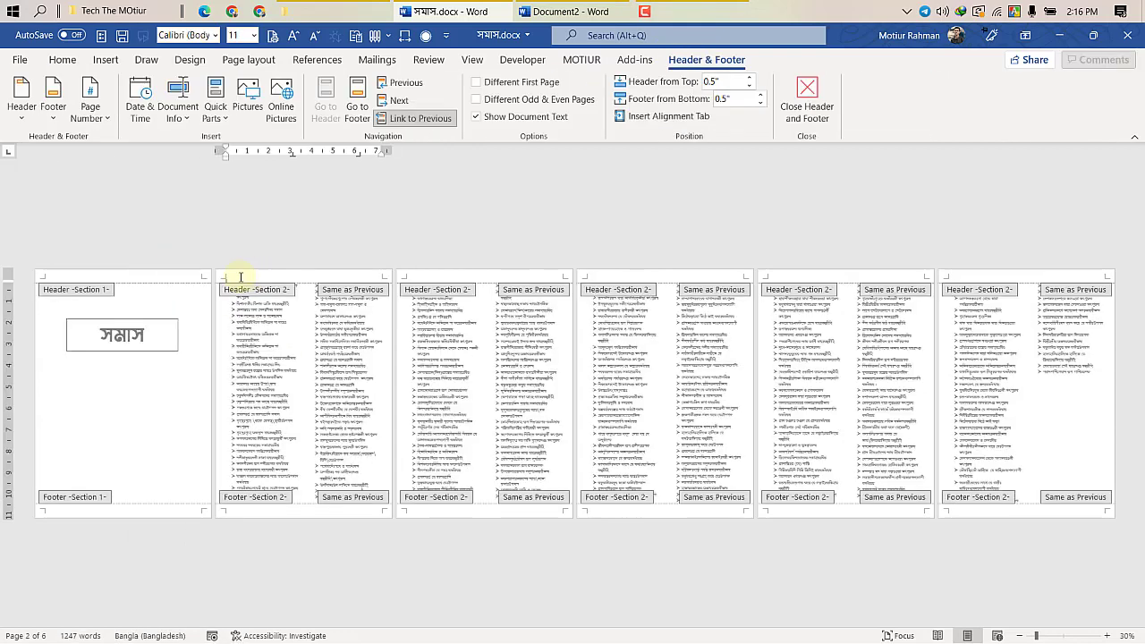
- Try pasting the text box into section 2's header while it is linked to the previous section, and delete it again
{"action": "left_click", "coordinate": [713, 59]}
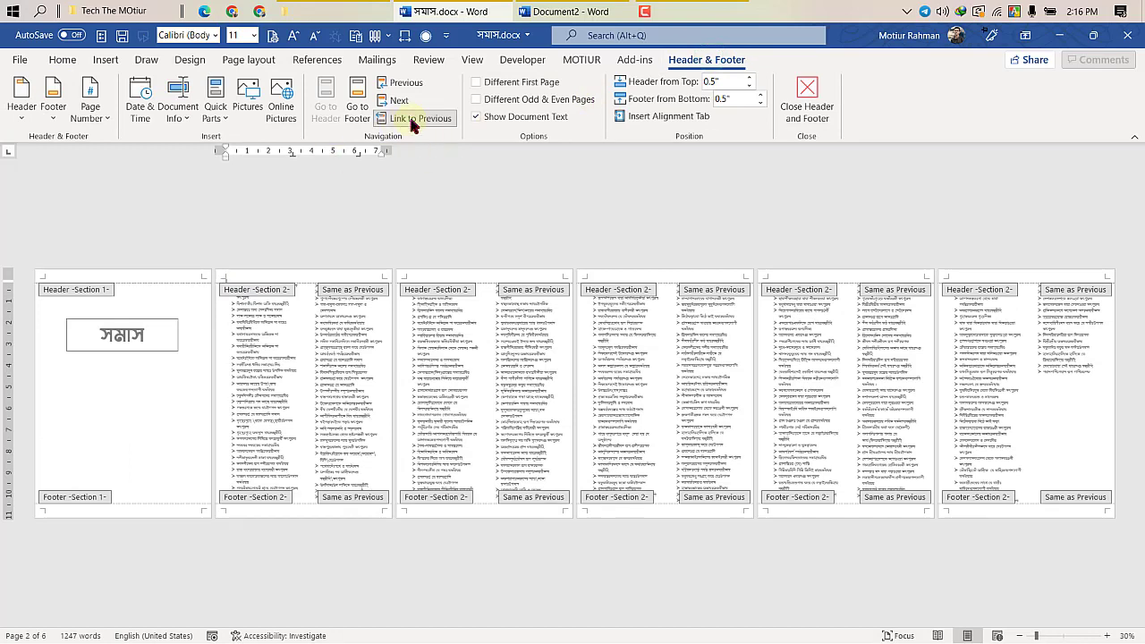
{"action": "key", "text": "ctrl+v"}
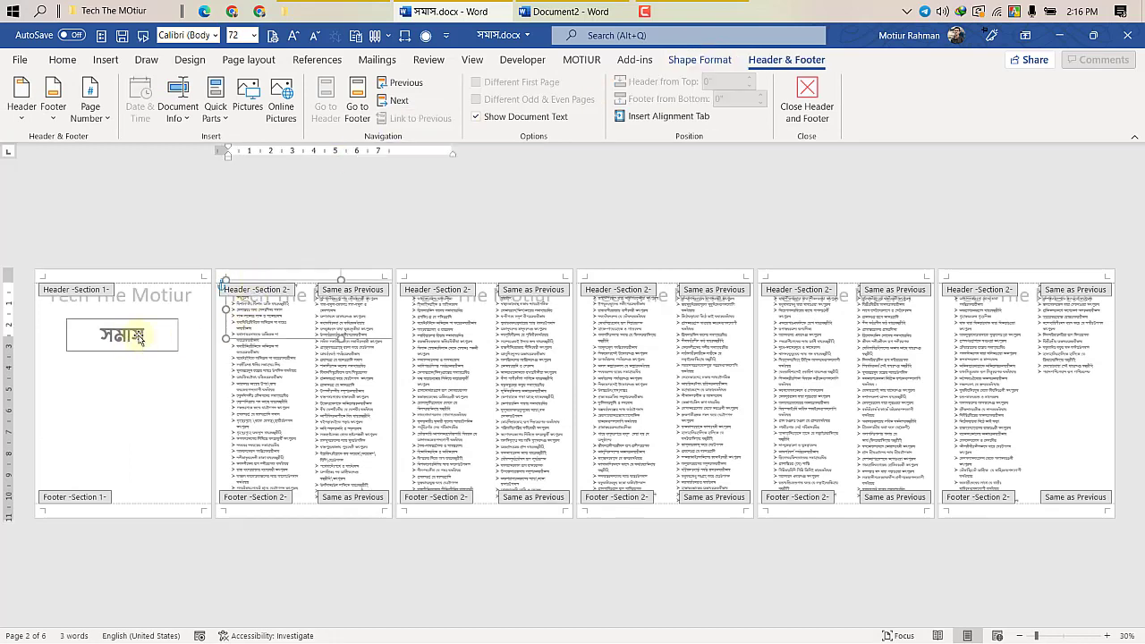
{"action": "left_click_drag", "start_coordinate": [255, 358], "coordinate": [251, 408]}
{"action": "key", "text": "Delete"}
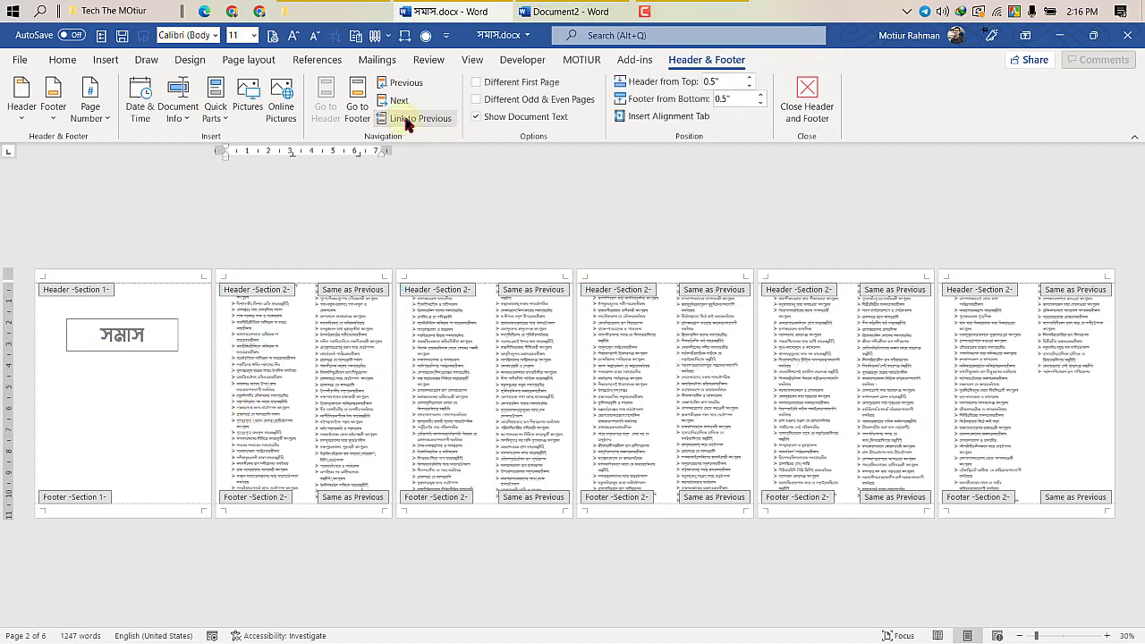
- Unlink section 2's header from the previous section and paste the "Tech The Motiur" text box into it
{"action": "left_click", "coordinate": [403, 122]}
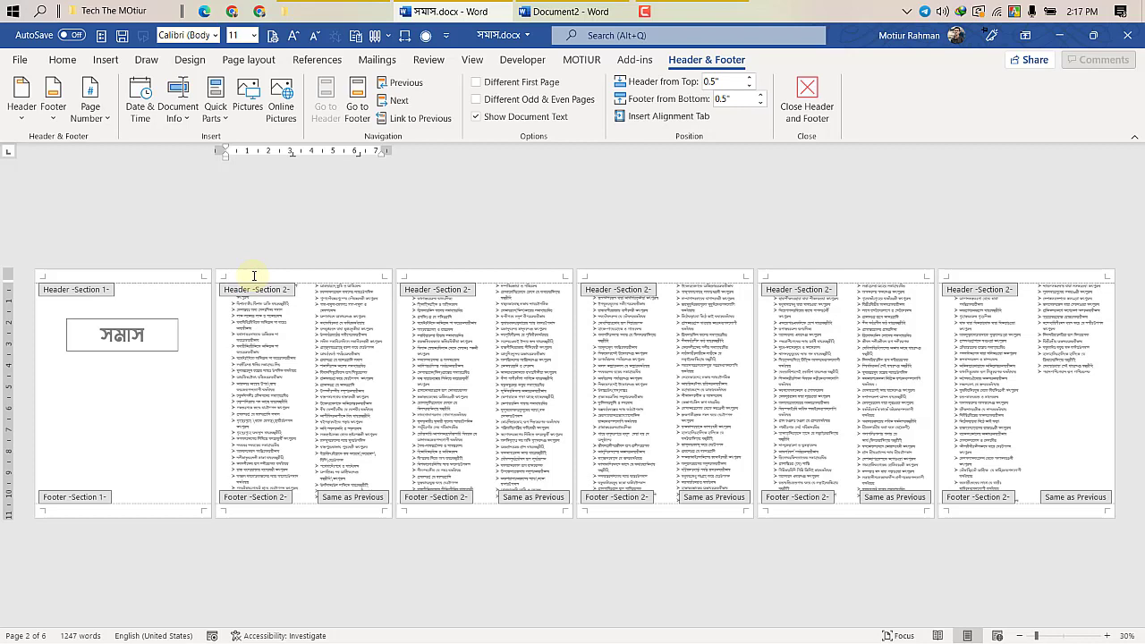
{"action": "key", "text": "ctrl+v"}
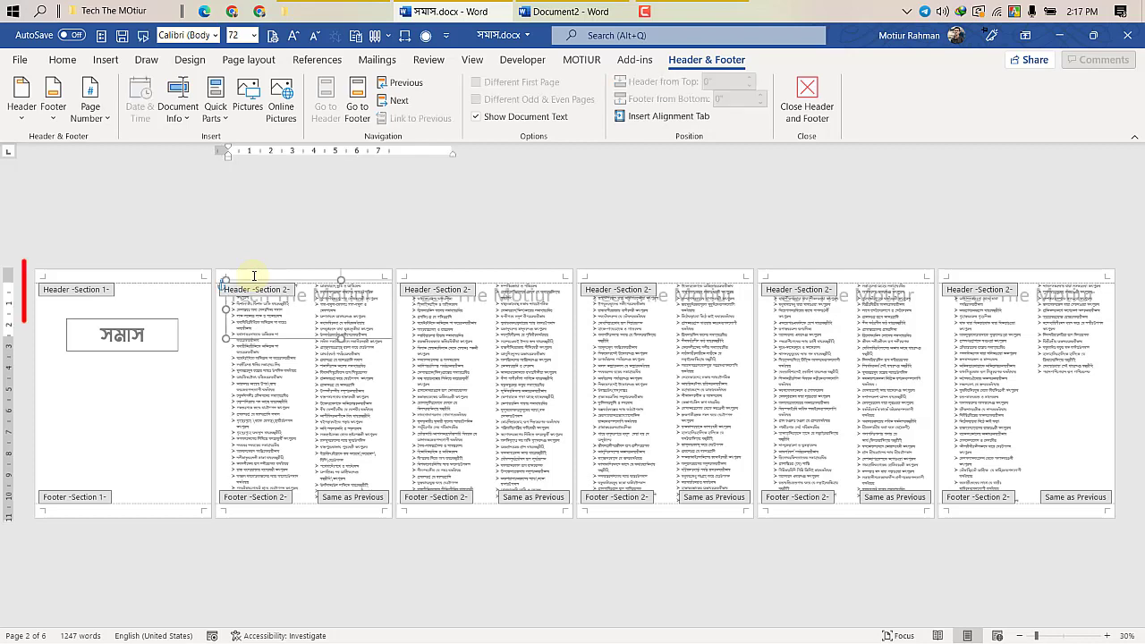
- Move the header text box to the middle of page 2, rotate it diagonally, and close header editing
{"action": "left_click_drag", "start_coordinate": [310, 292], "coordinate": [304, 402]}
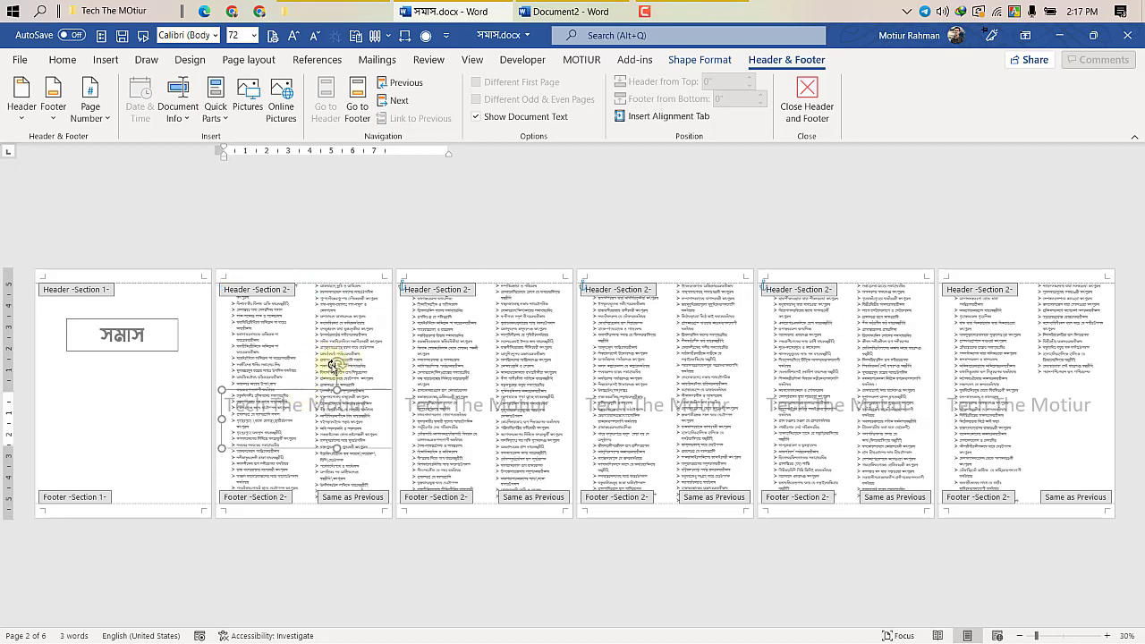
{"action": "left_click_drag", "start_coordinate": [333, 360], "coordinate": [293, 385]}
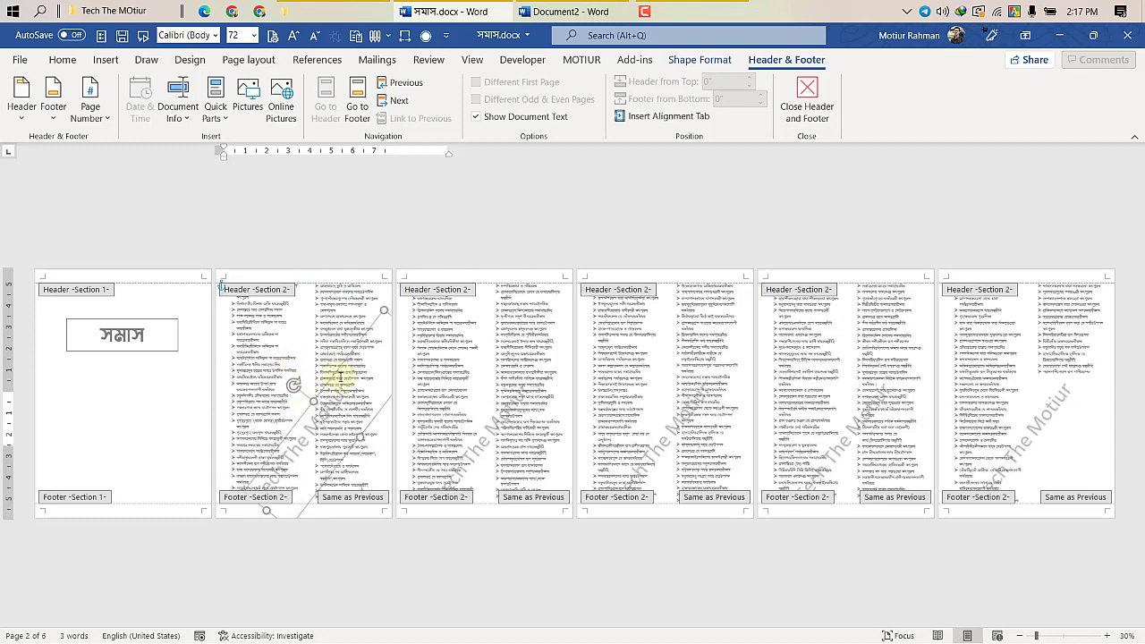
{"action": "double_click", "coordinate": [323, 351]}
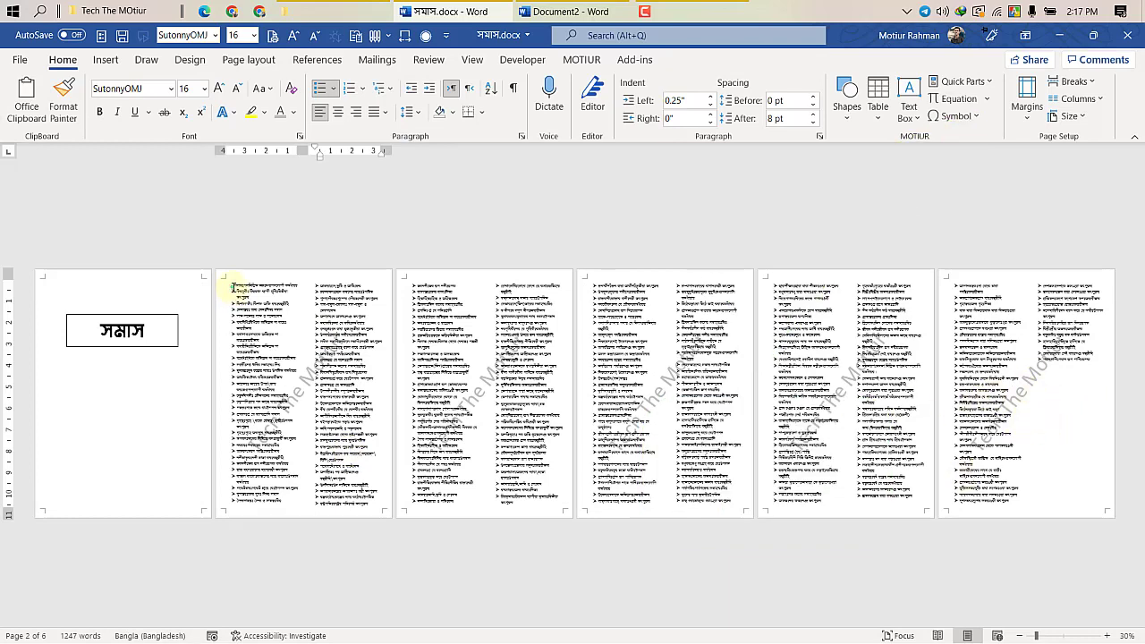
- Insert a continuous section break at the start of page 6, before its first list item
{"action": "left_click_drag", "start_coordinate": [233, 287], "coordinate": [905, 495]}
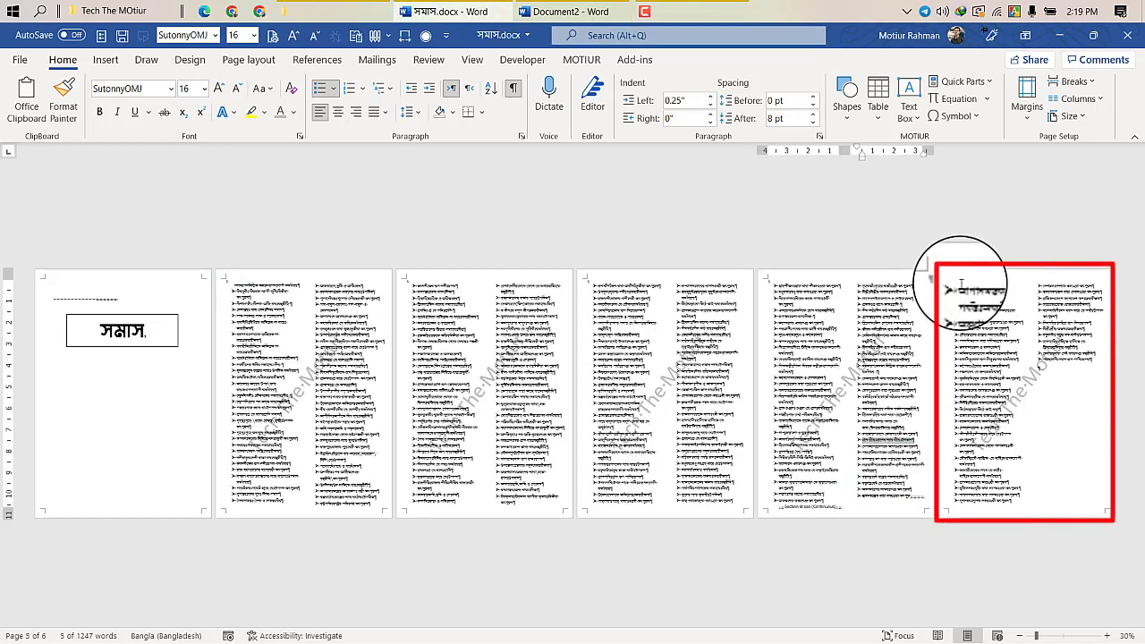
{"action": "left_click", "coordinate": [962, 285]}
{"action": "left_click", "coordinate": [249, 59]}
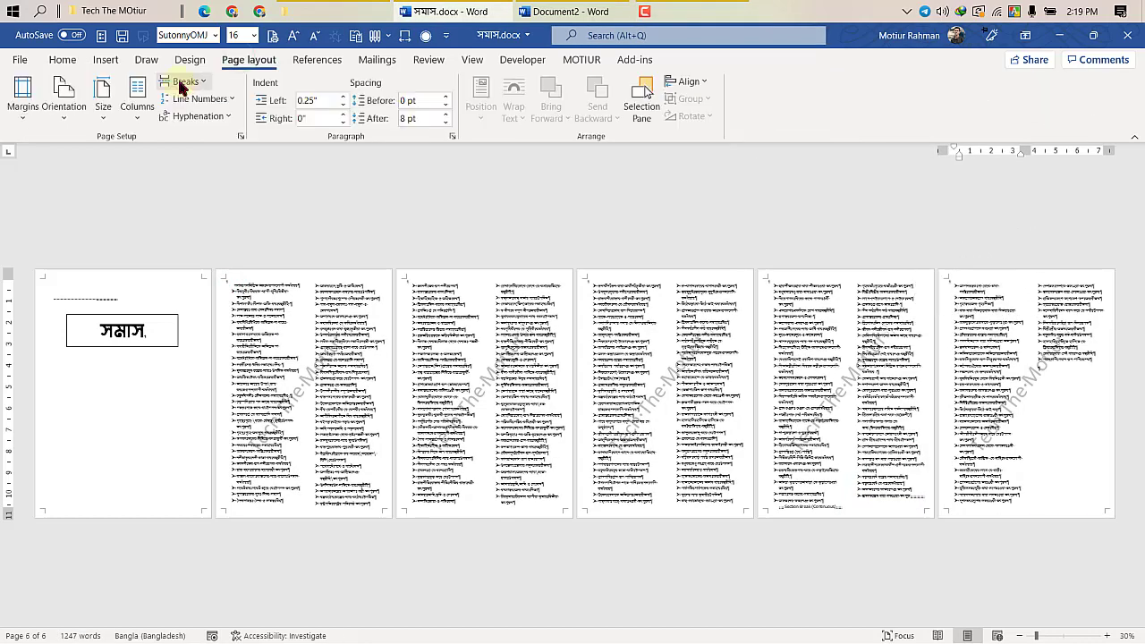
{"action": "left_click", "coordinate": [183, 81]}
{"action": "left_click", "coordinate": [240, 353]}
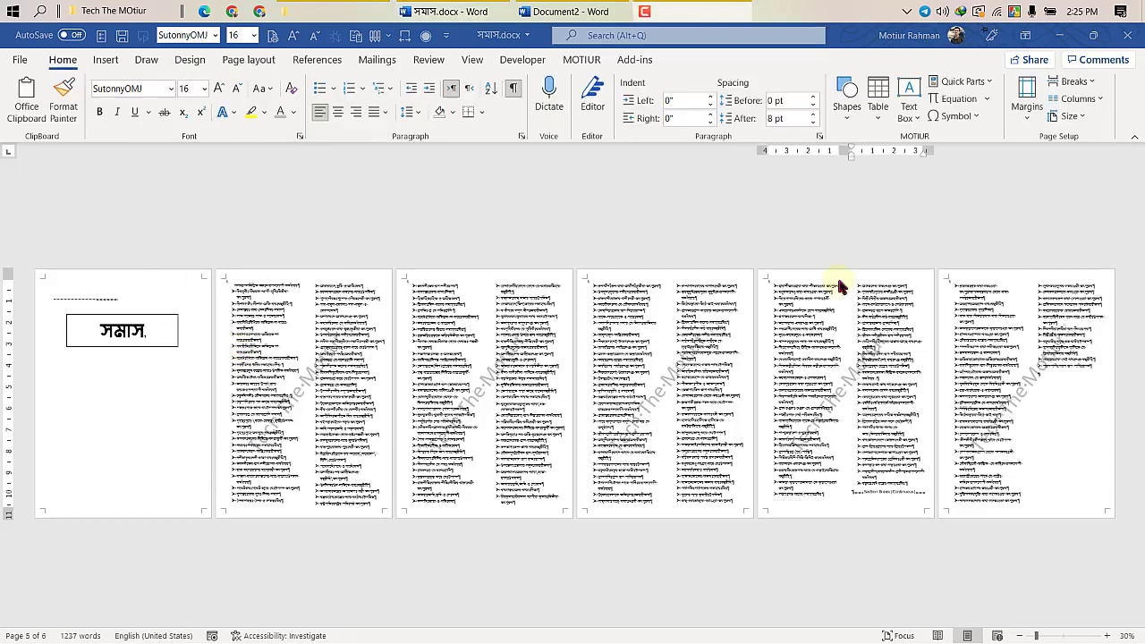
- Remove section 2's header and paste the "Tech The Motiur" text box in its place, set diagonally across the page
{"action": "left_click", "coordinate": [828, 279]}
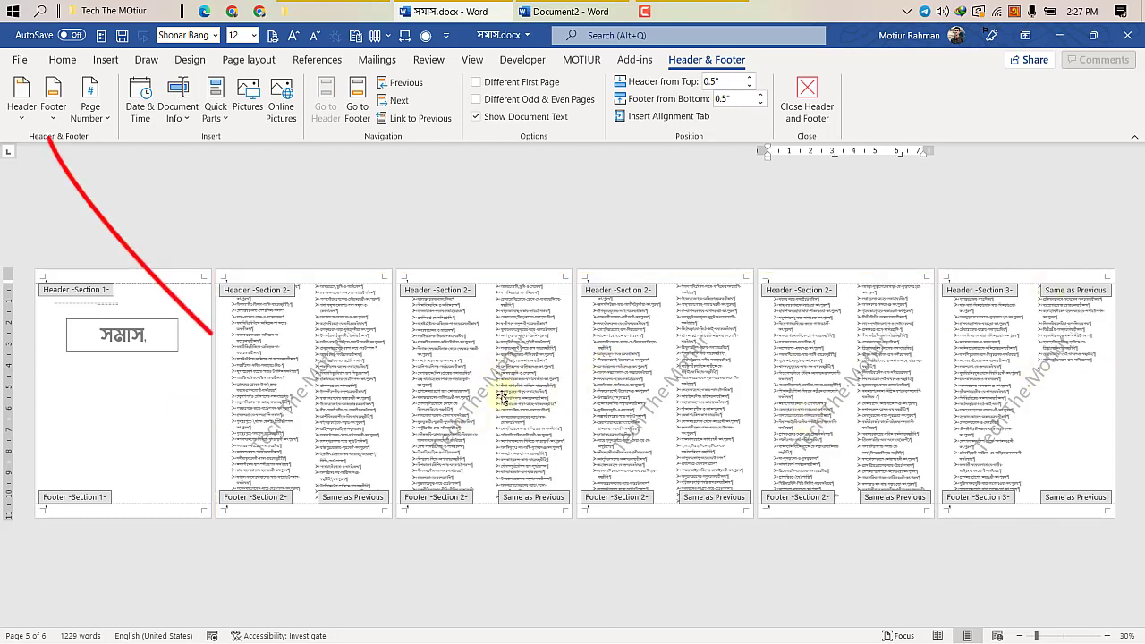
{"action": "left_click", "coordinate": [25, 108]}
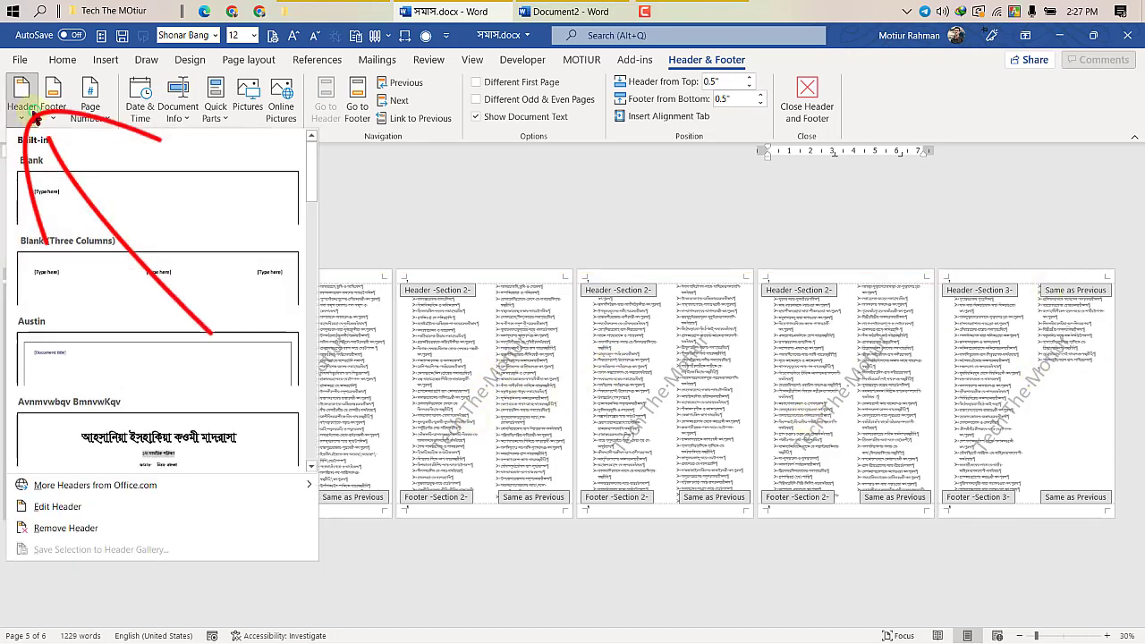
{"action": "left_click", "coordinate": [90, 527]}
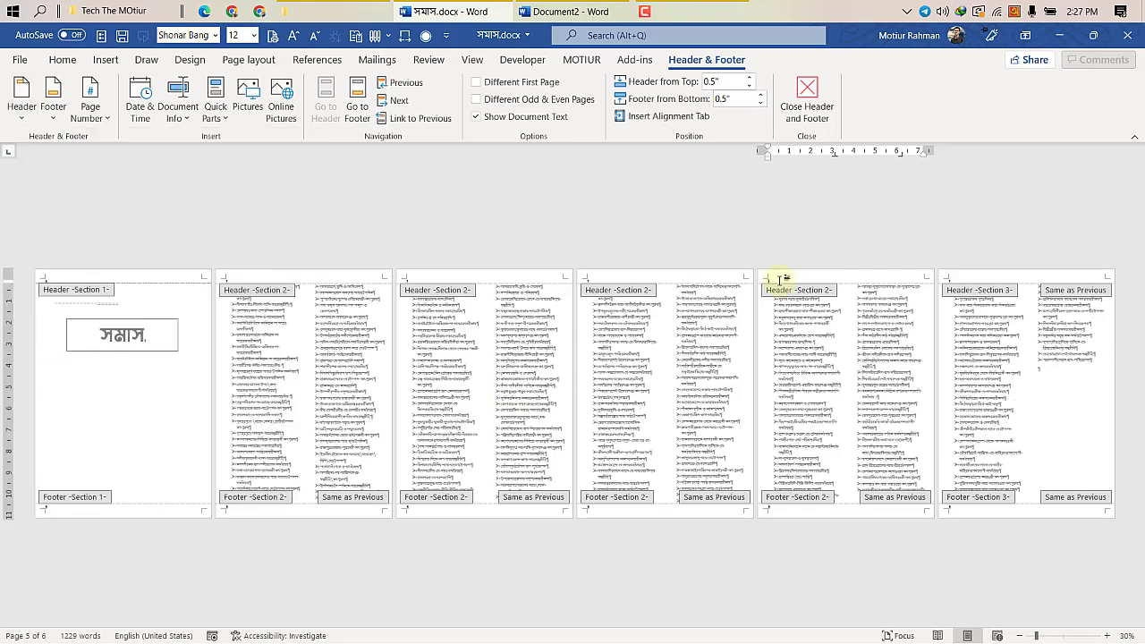
{"action": "key", "text": "ctrl+v"}
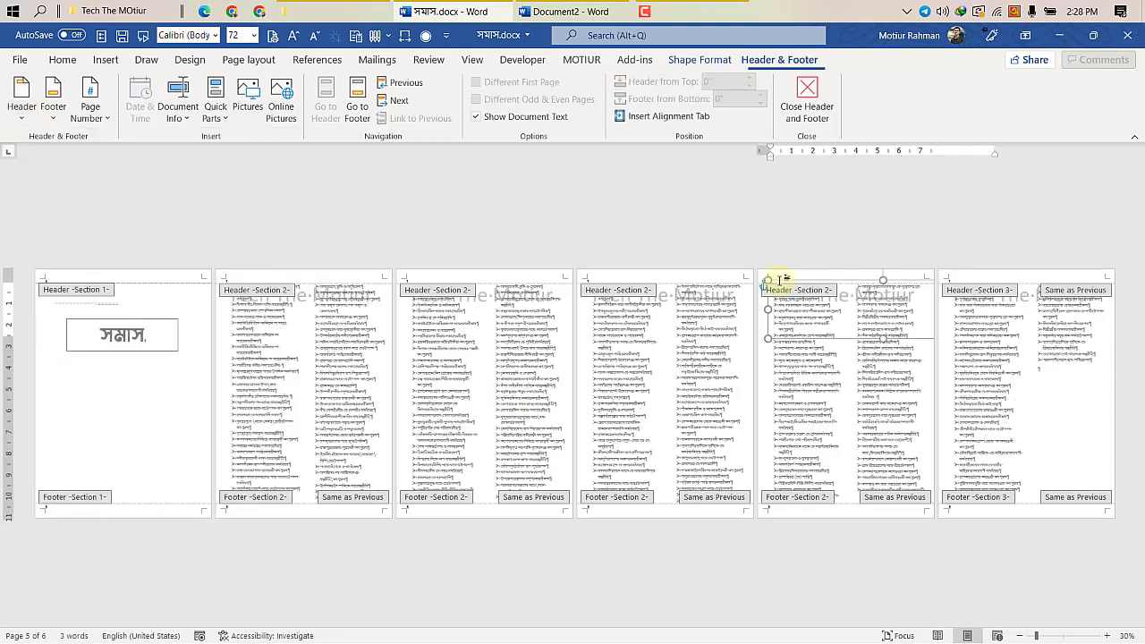
{"action": "mouse_move", "coordinate": [865, 280]}
{"action": "left_mouse_down"}
{"action": "mouse_move", "coordinate": [839, 362]}
{"action": "mouse_move", "coordinate": [804, 363]}
{"action": "mouse_move", "coordinate": [820, 378]}
{"action": "left_mouse_up"}
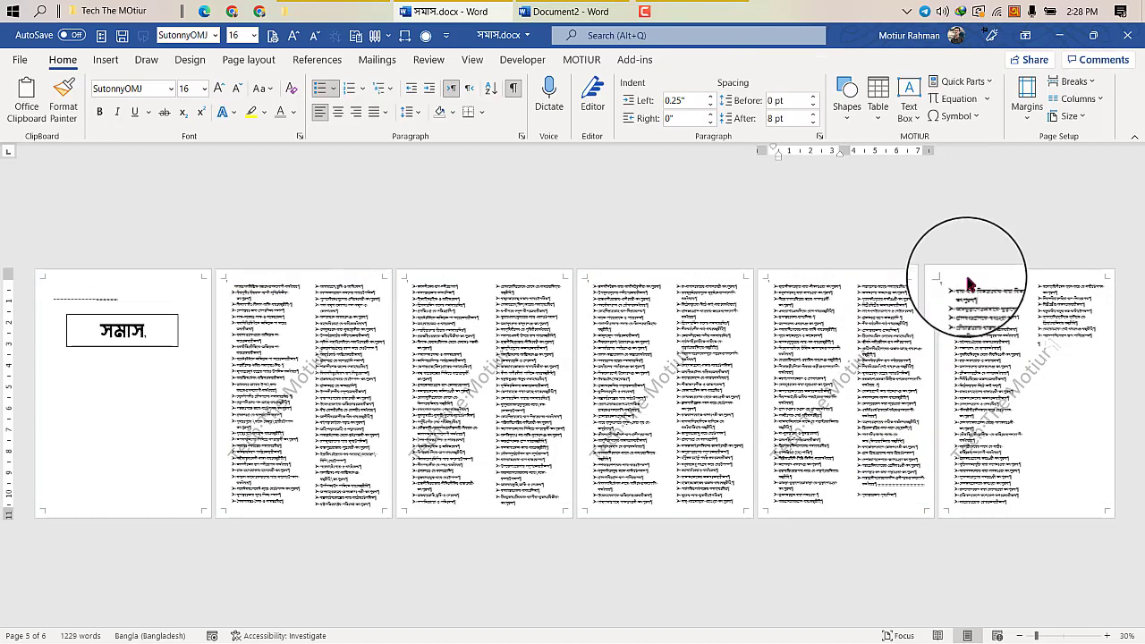
- Unlink page 6's header from the previous section and delete its watermark text box
{"action": "double_click", "coordinate": [966, 277]}
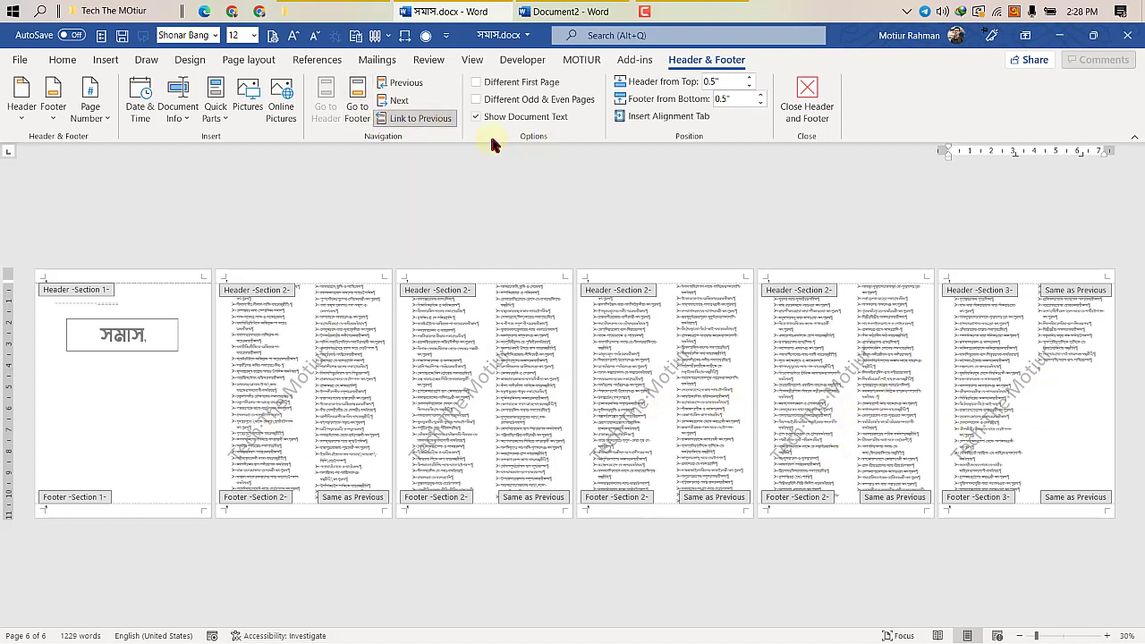
{"action": "left_click", "coordinate": [424, 122]}
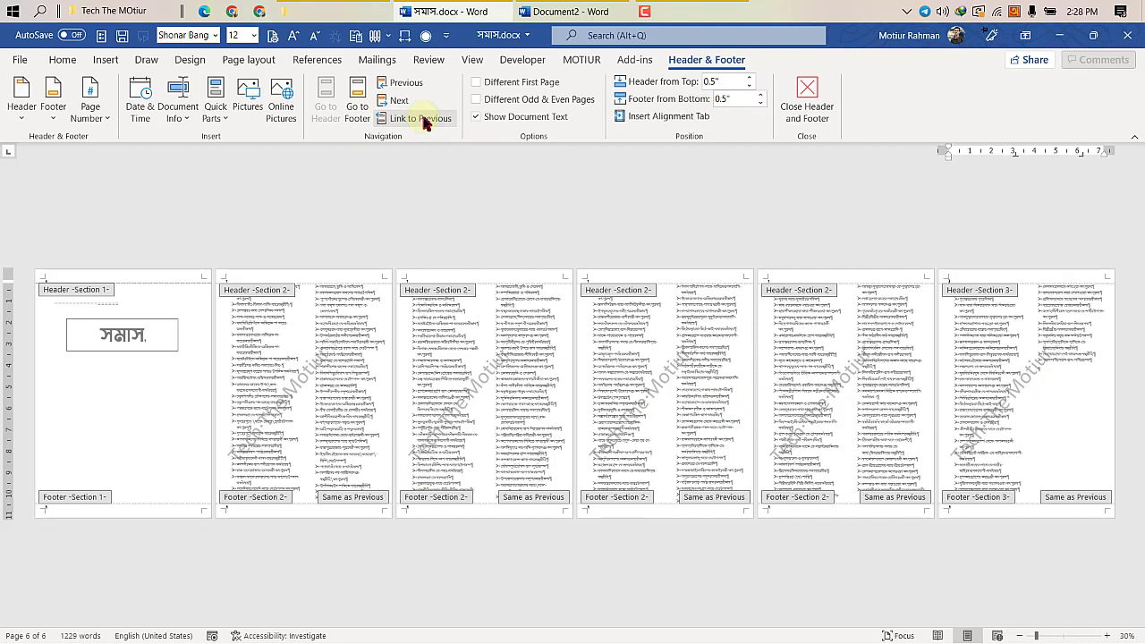
{"action": "left_click", "coordinate": [1016, 382]}
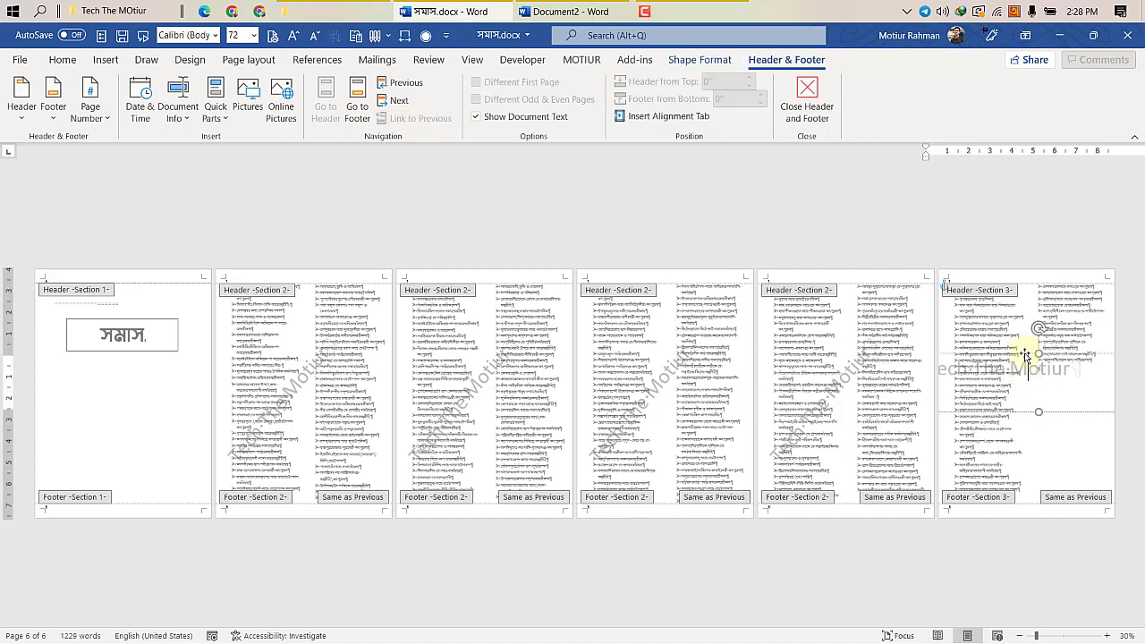
{"action": "left_click", "coordinate": [1025, 356]}
{"action": "key", "text": "Escape"}
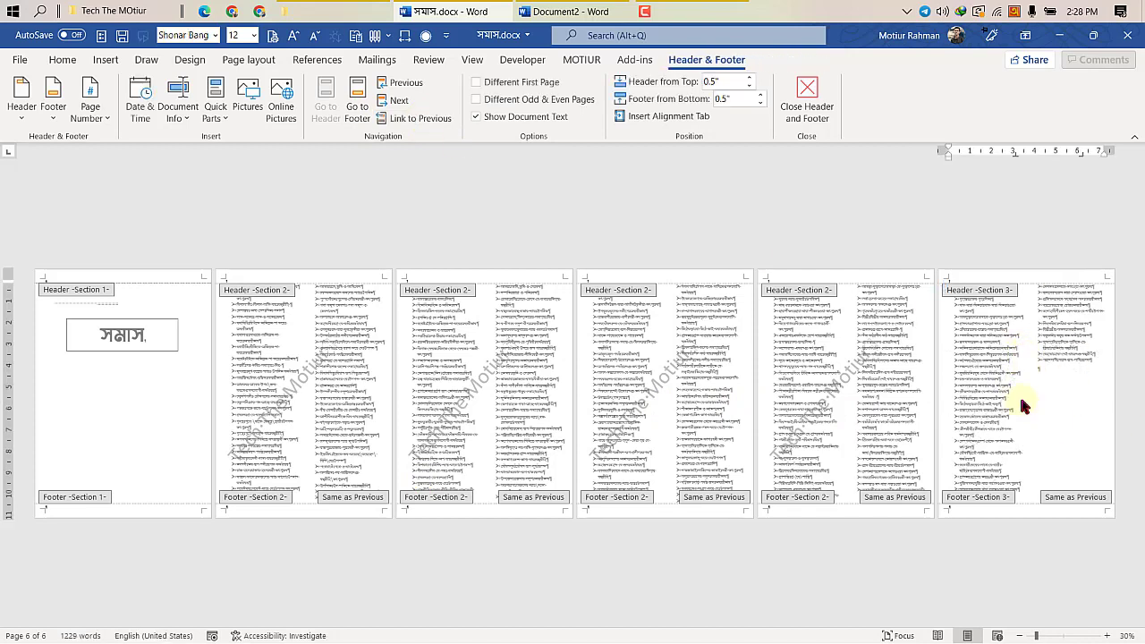
- Delete the watermark text box from section 2's header on page 5 and undo the deletion
{"action": "left_click", "coordinate": [849, 349]}
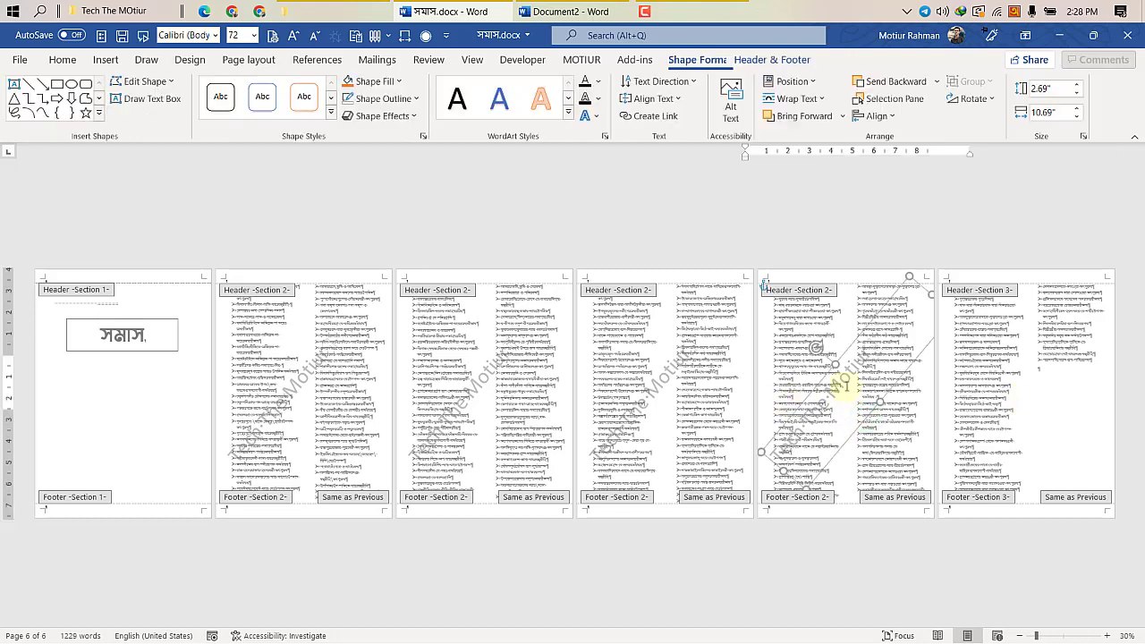
{"action": "left_click", "coordinate": [850, 347]}
{"action": "key", "text": "Escape"}
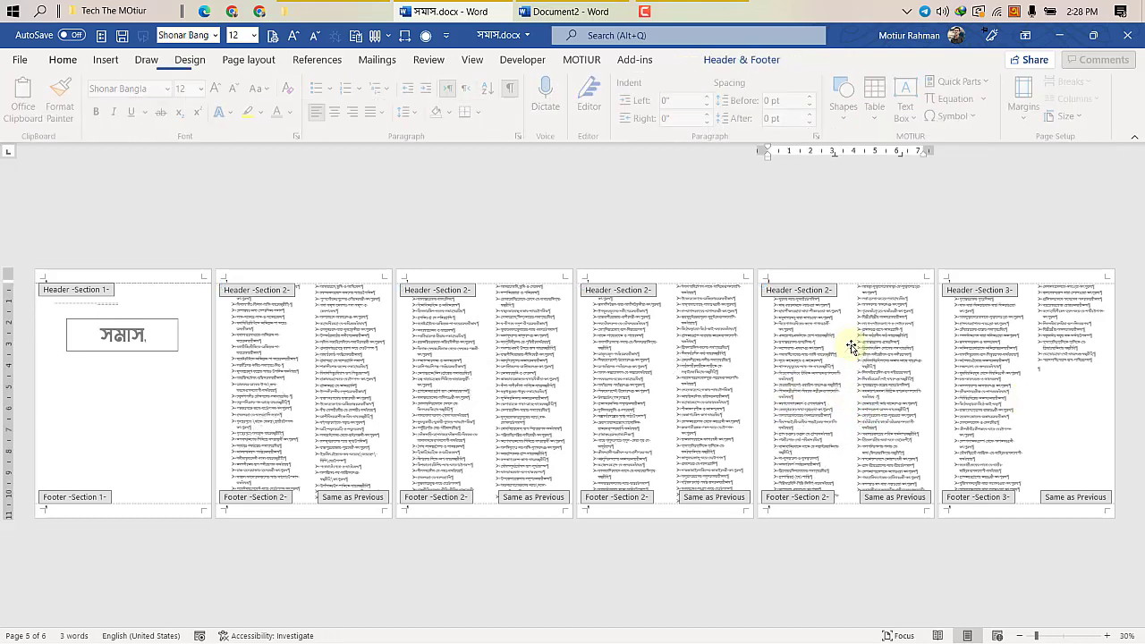
{"action": "left_click", "coordinate": [879, 373]}
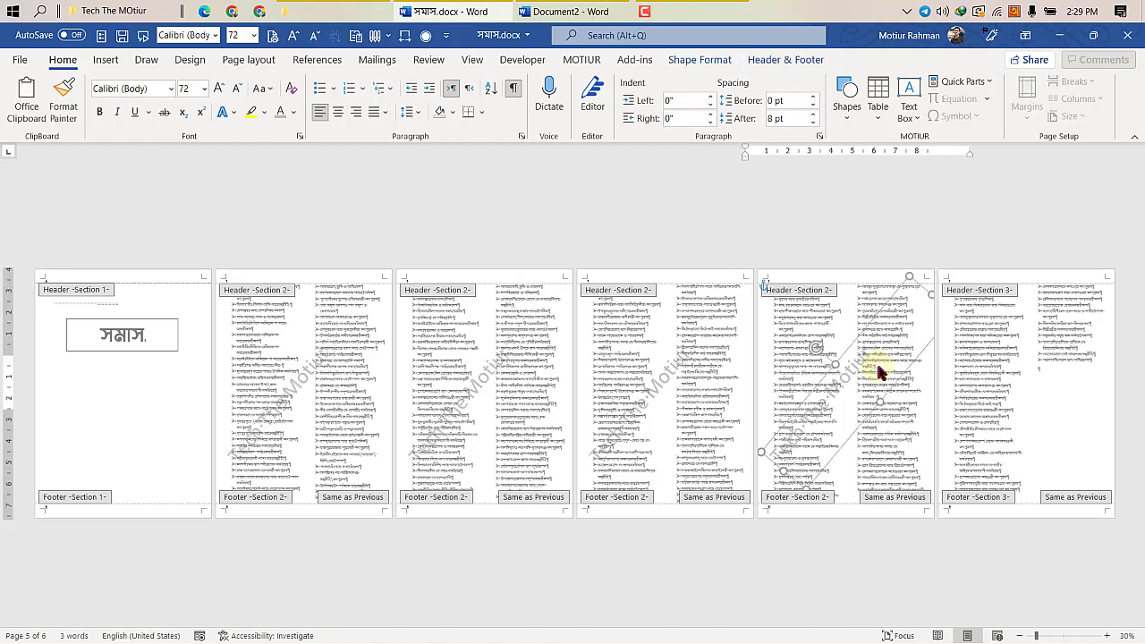